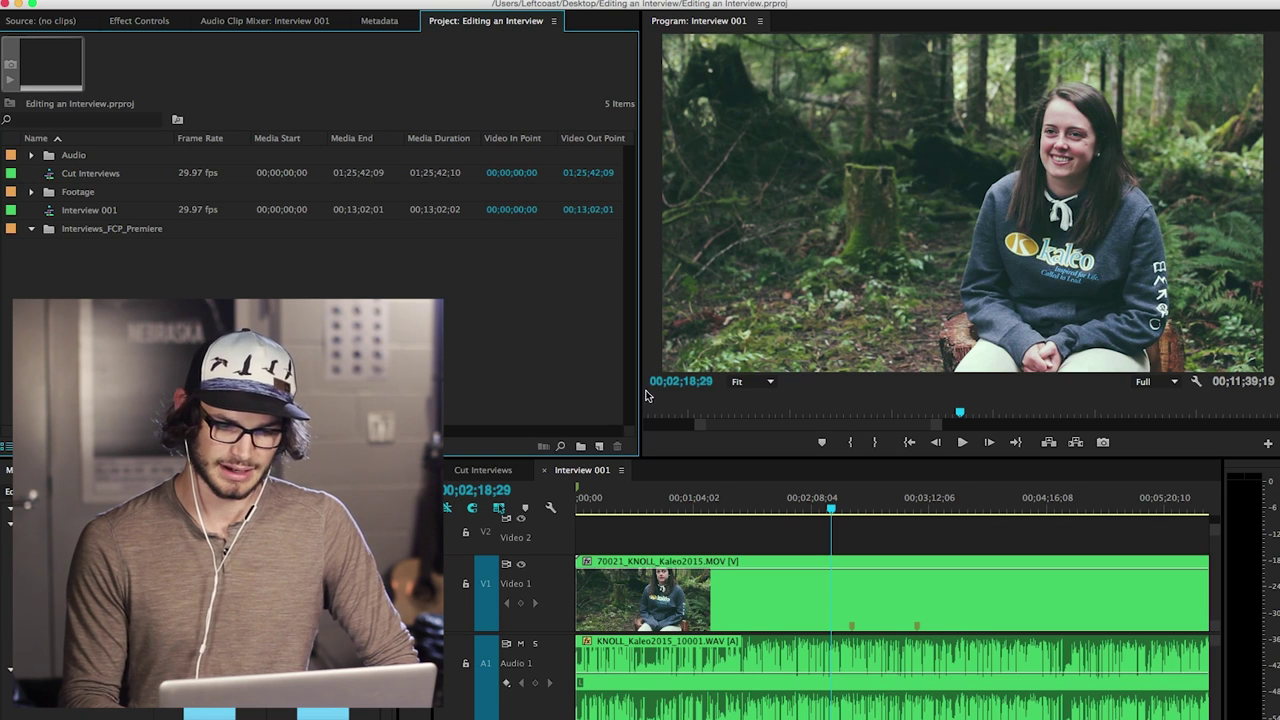
Razor the interview video and audio at 02;23;17 during playback.
{"action": "left_click", "coordinate": [624, 508]}
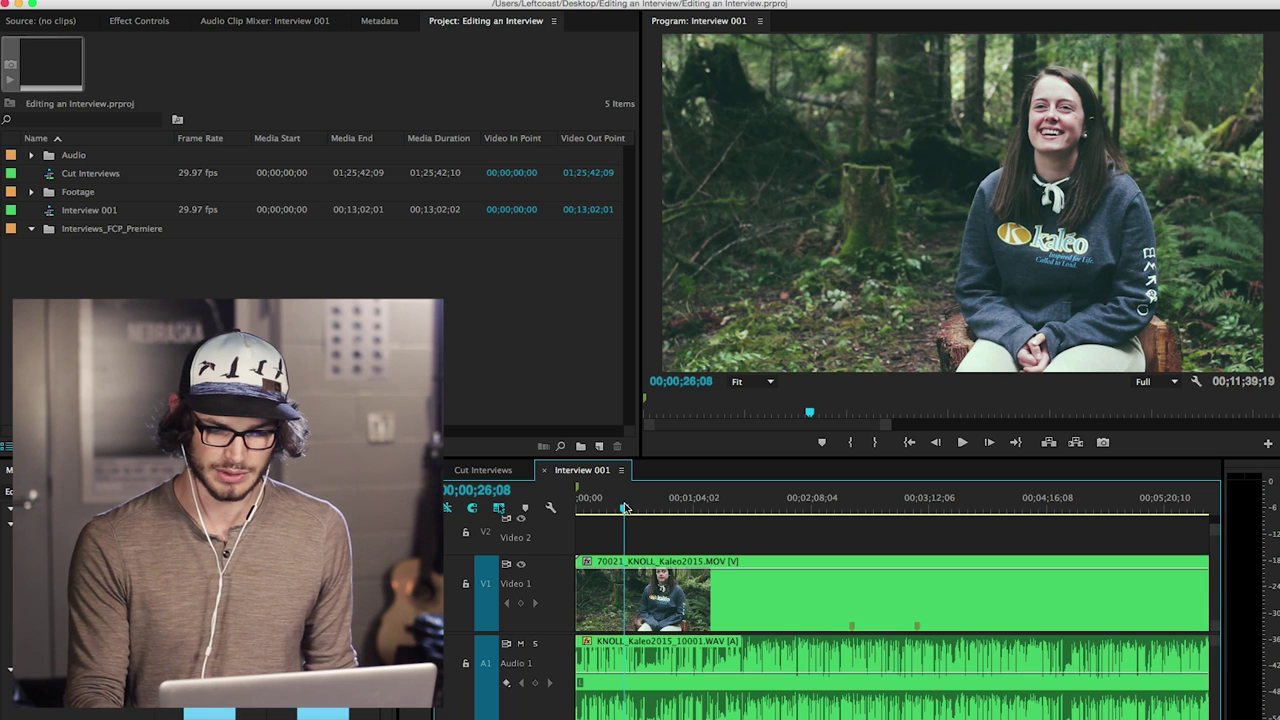
{"action": "key", "text": "minus"}
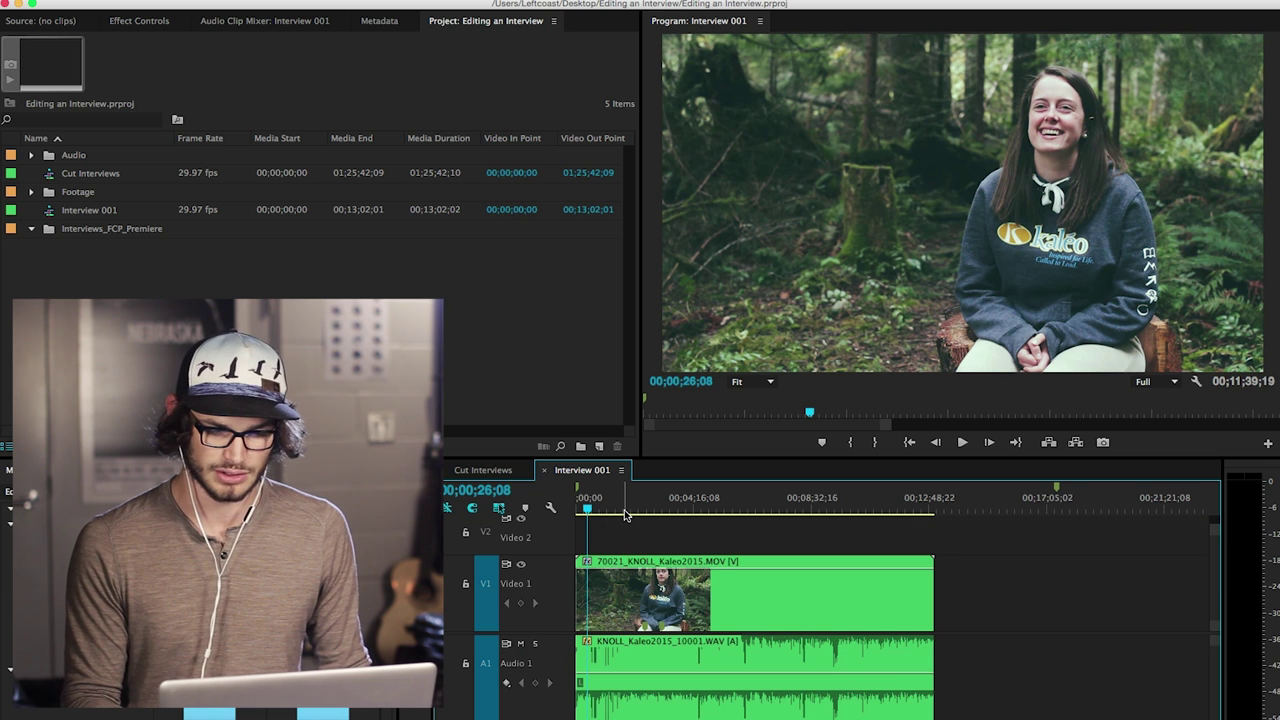
{"action": "left_click", "coordinate": [630, 508]}
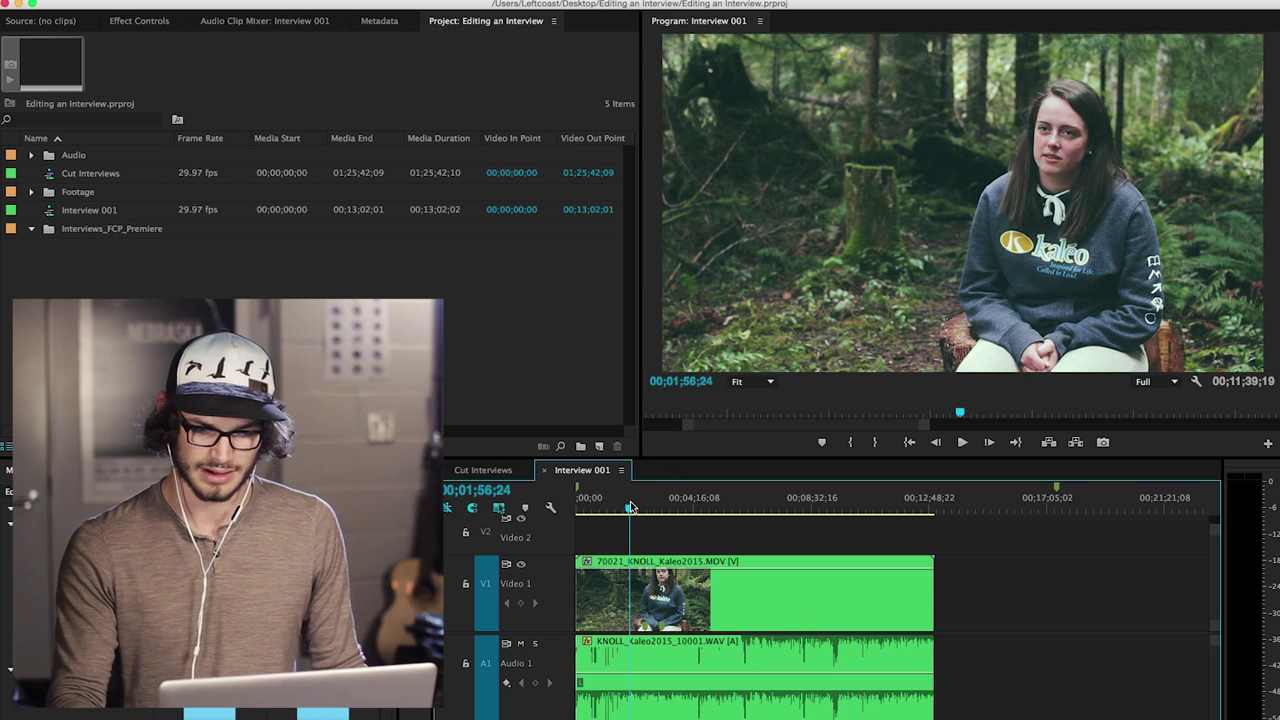
{"action": "key", "text": "equal"}
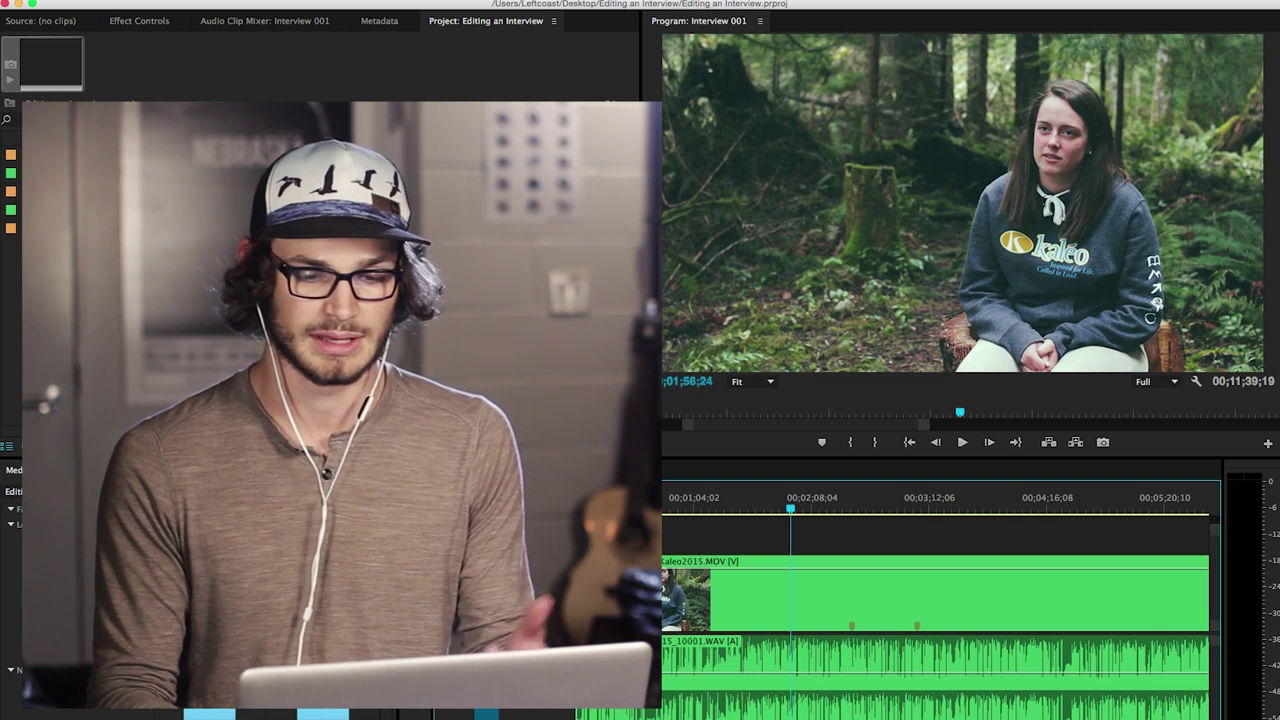
{"action": "left_click", "coordinate": [799, 509]}
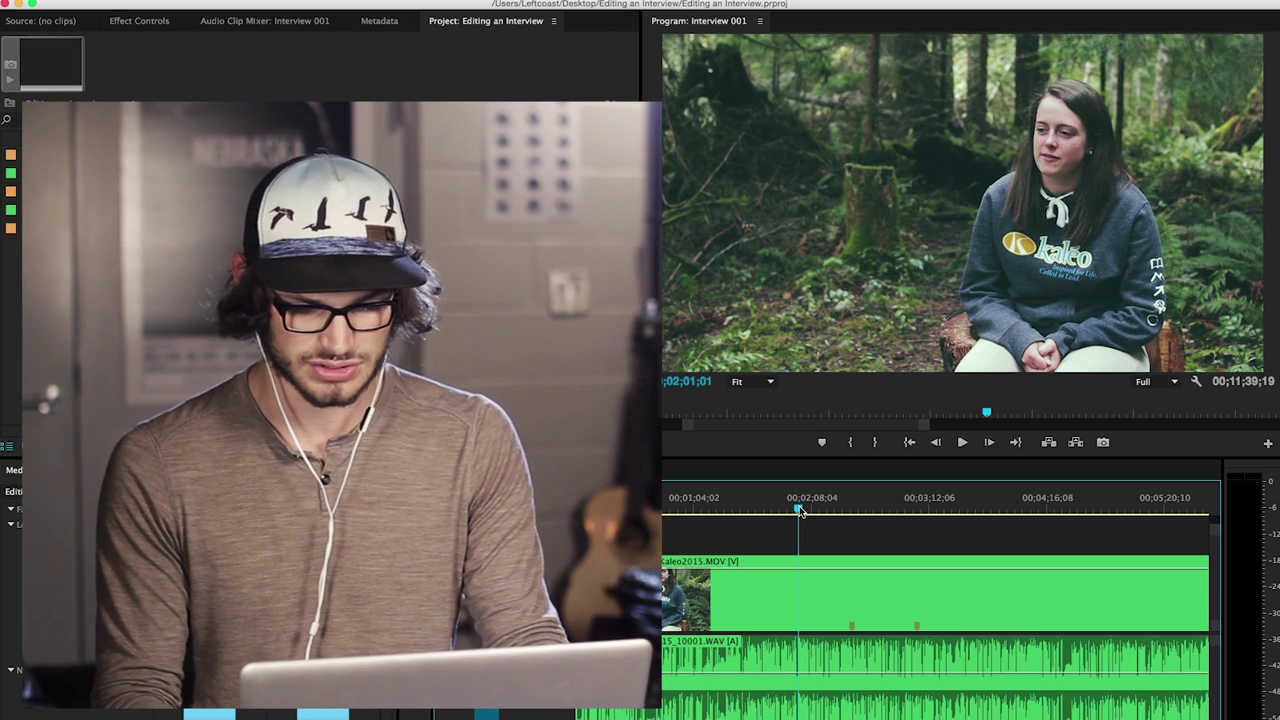
{"action": "key", "text": "space"}
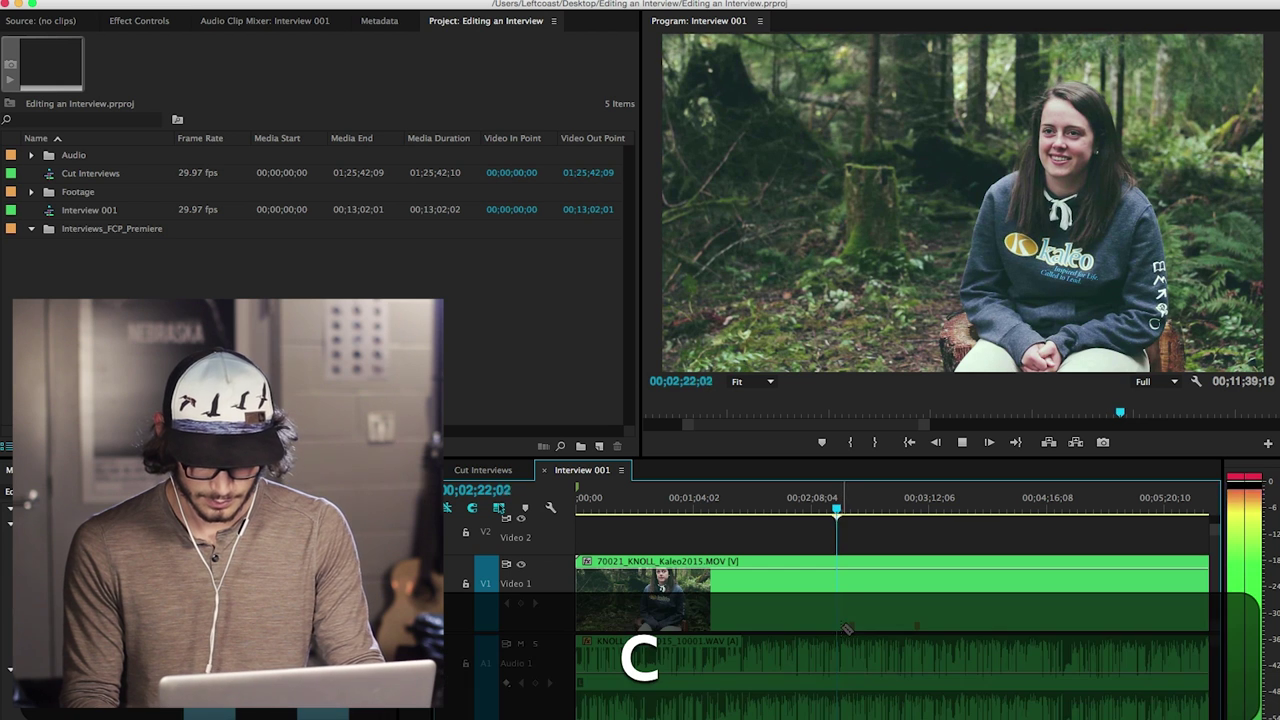
{"action": "key", "text": "c"}
{"action": "key", "text": "space"}
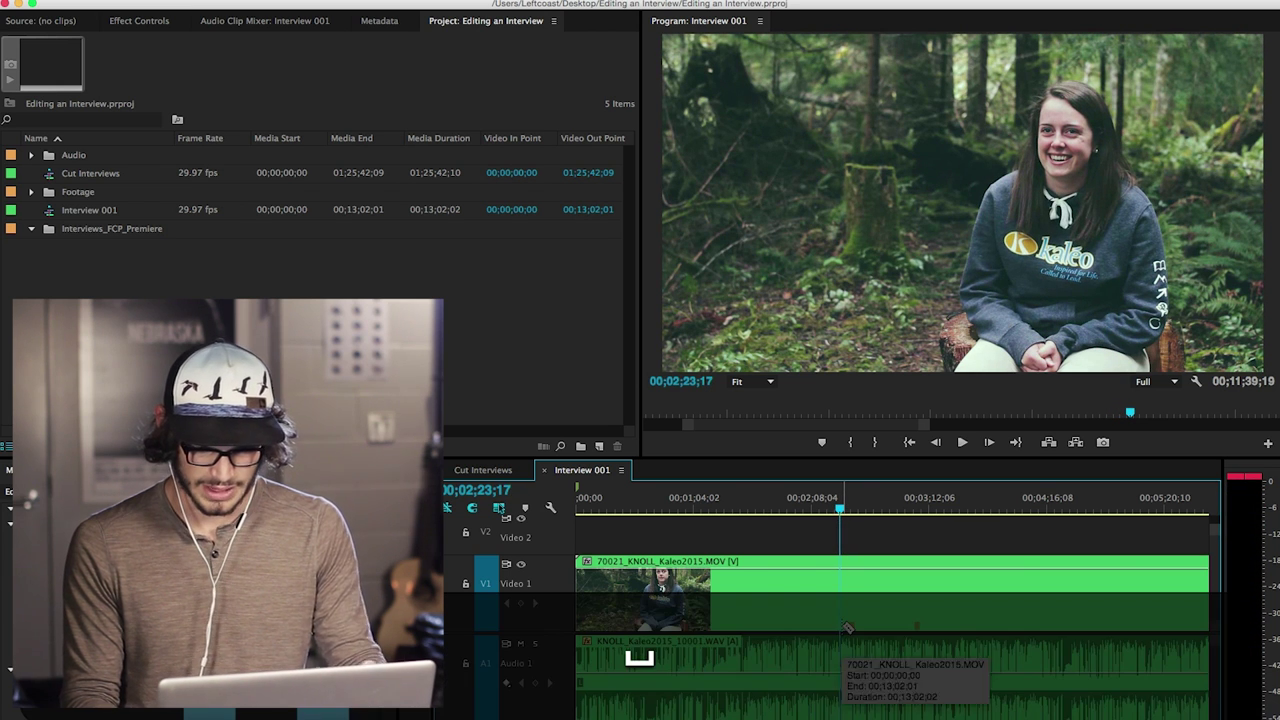
{"action": "left_click", "coordinate": [847, 624]}
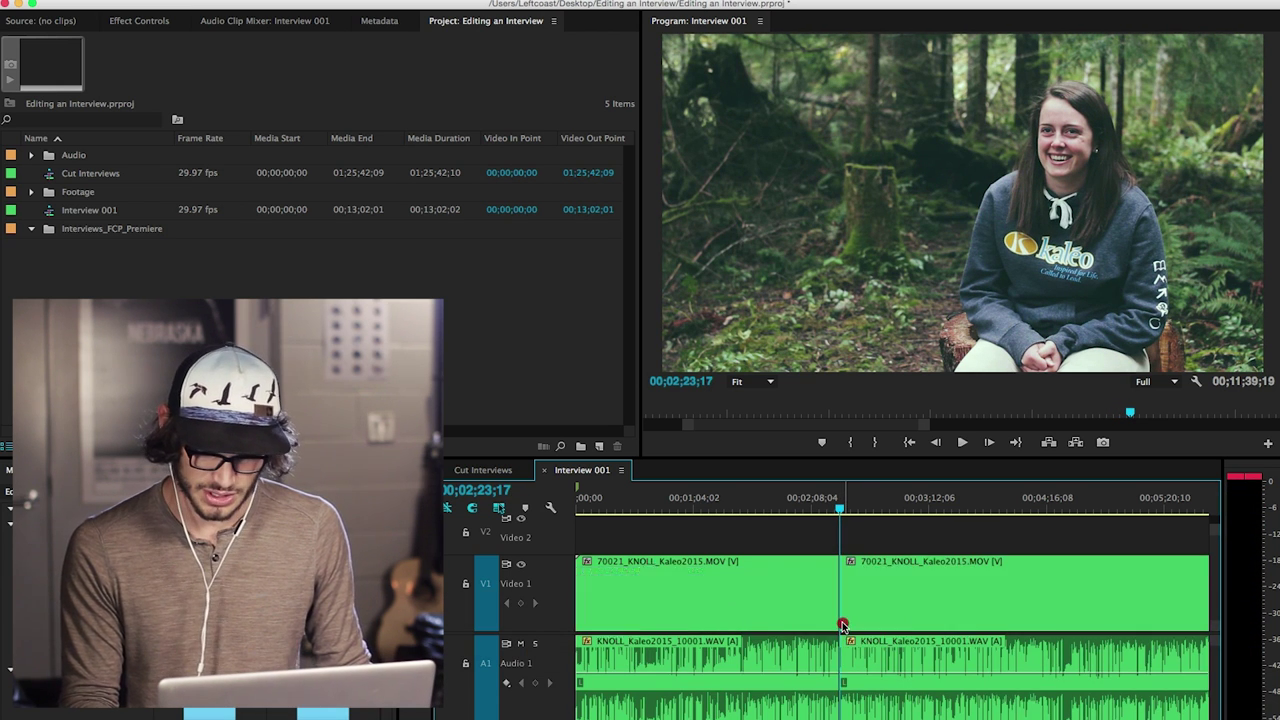
{"action": "key", "text": "v"}
Razor the interview clip again at 02;50;24, then park the playhead at 02;32;09.
{"action": "key", "text": "space"}
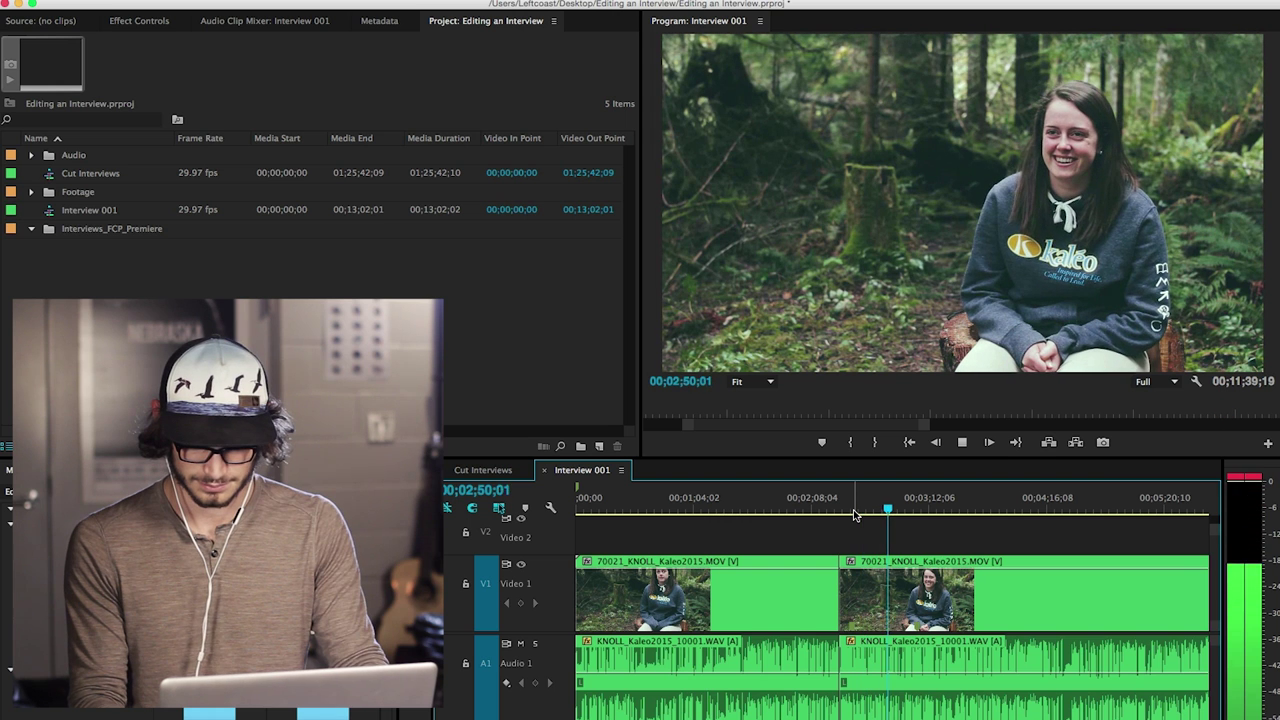
{"action": "key", "text": "space"}
{"action": "key", "text": "c"}
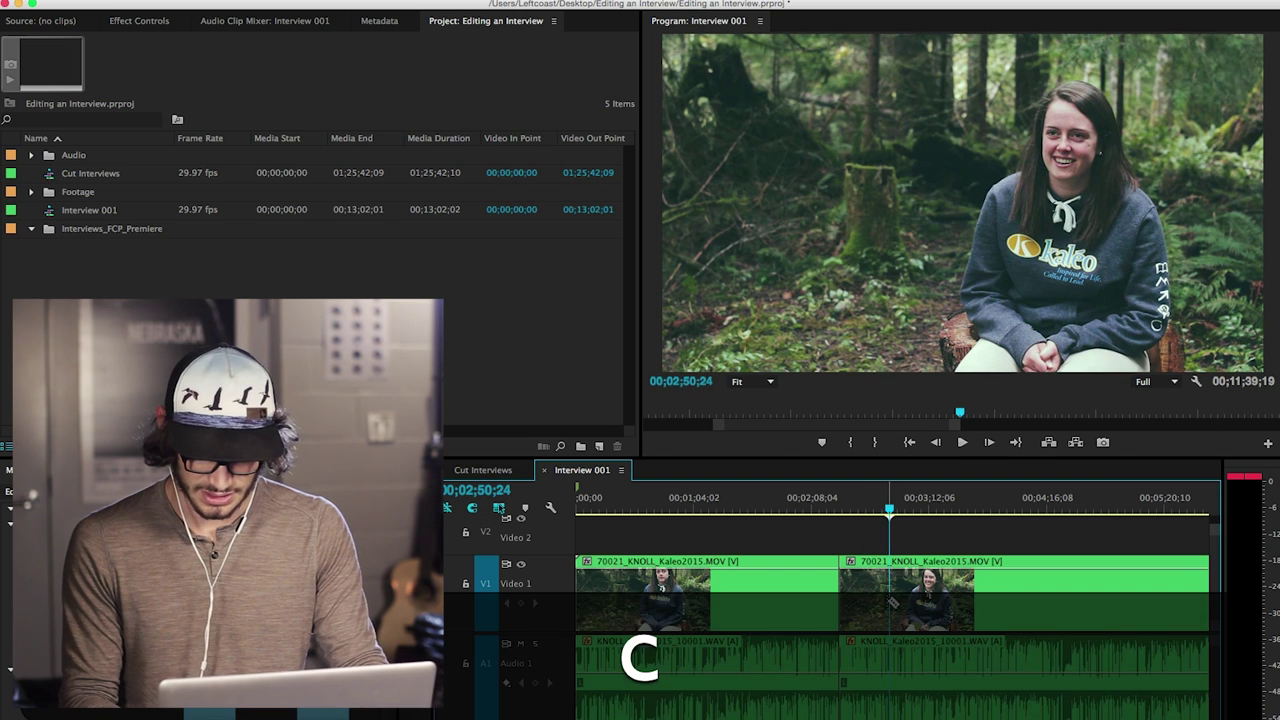
{"action": "left_click", "coordinate": [891, 601]}
{"action": "key", "text": "space"}
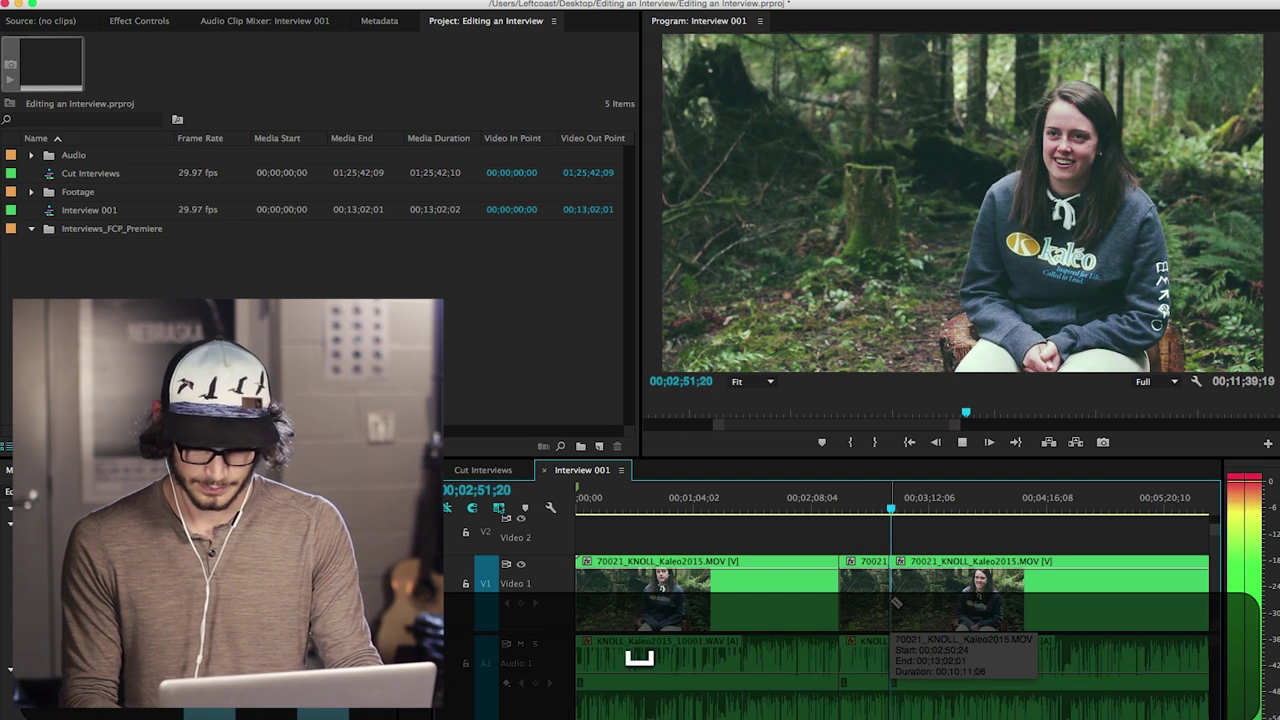
{"action": "key", "text": "space"}
{"action": "key", "text": "v"}
{"action": "left_click", "coordinate": [857, 497]}
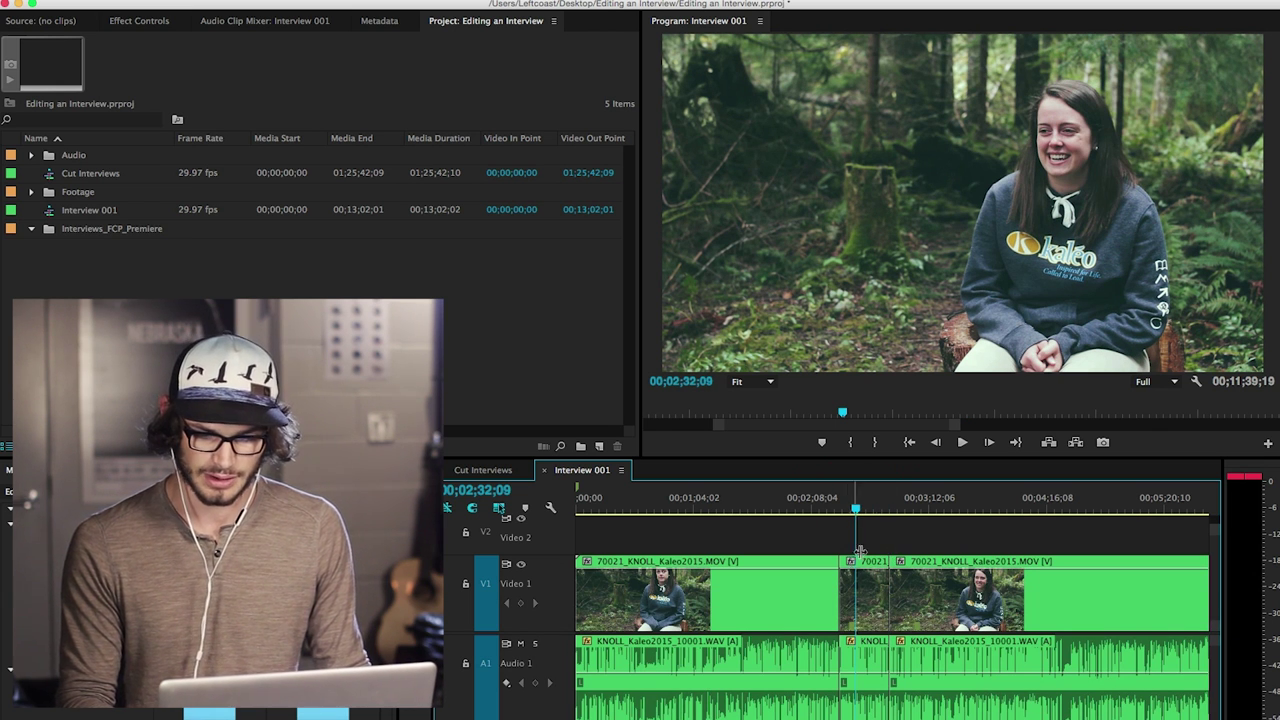
{"action": "scroll", "coordinate": [865, 555], "scroll_direction": "right", "scroll_amount": 3}
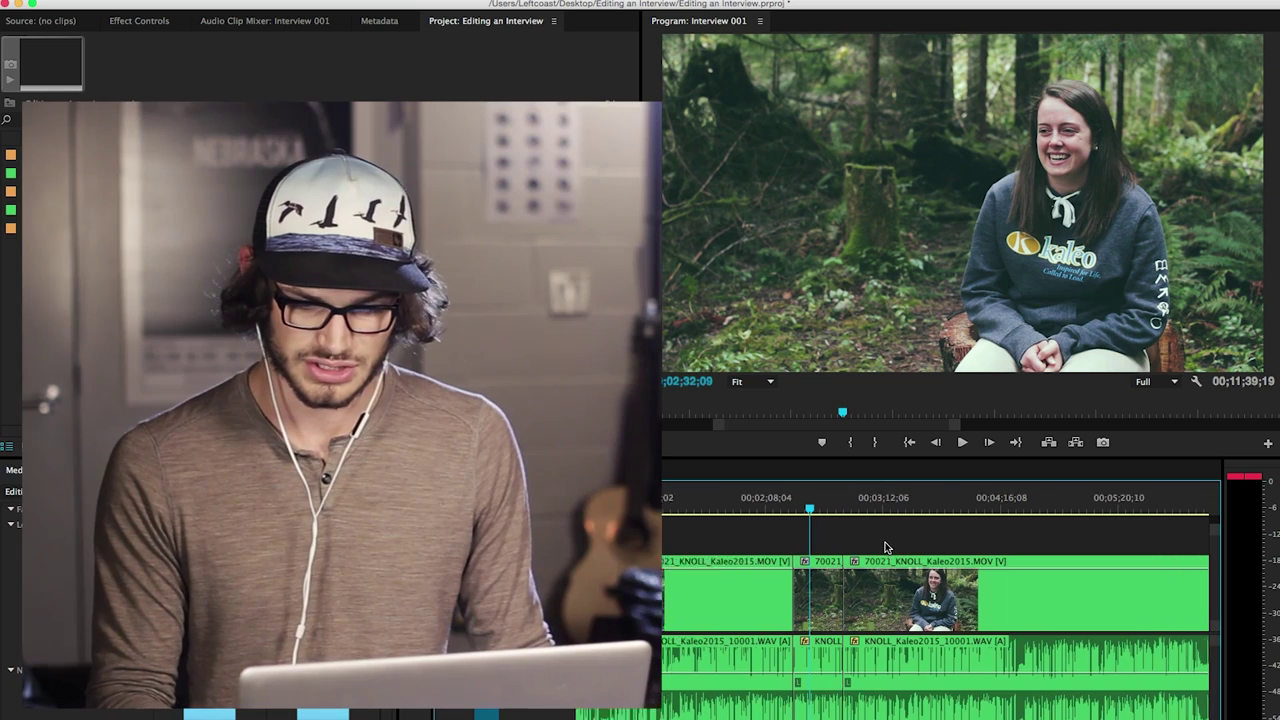
Lift the short section between the two cuts from Video 1 onto Video 2.
{"action": "left_click", "coordinate": [808, 590]}
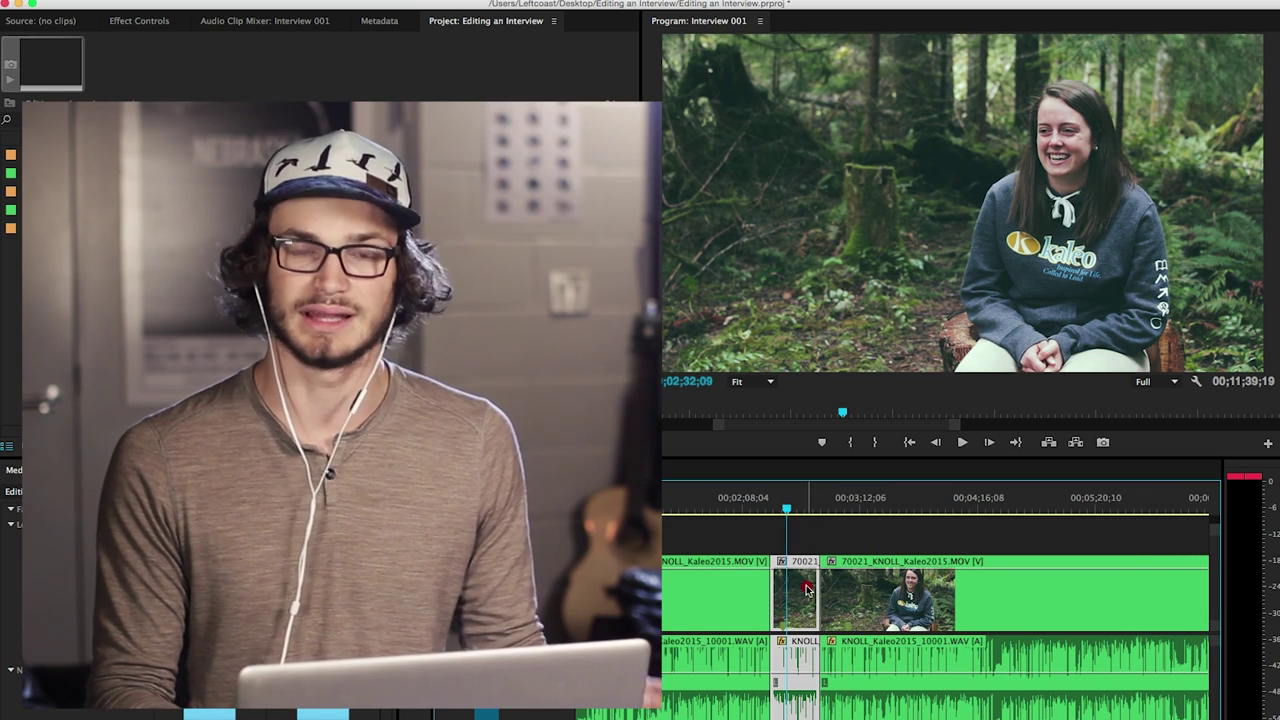
{"action": "left_click_drag", "start_coordinate": [808, 590], "coordinate": [806, 535]}
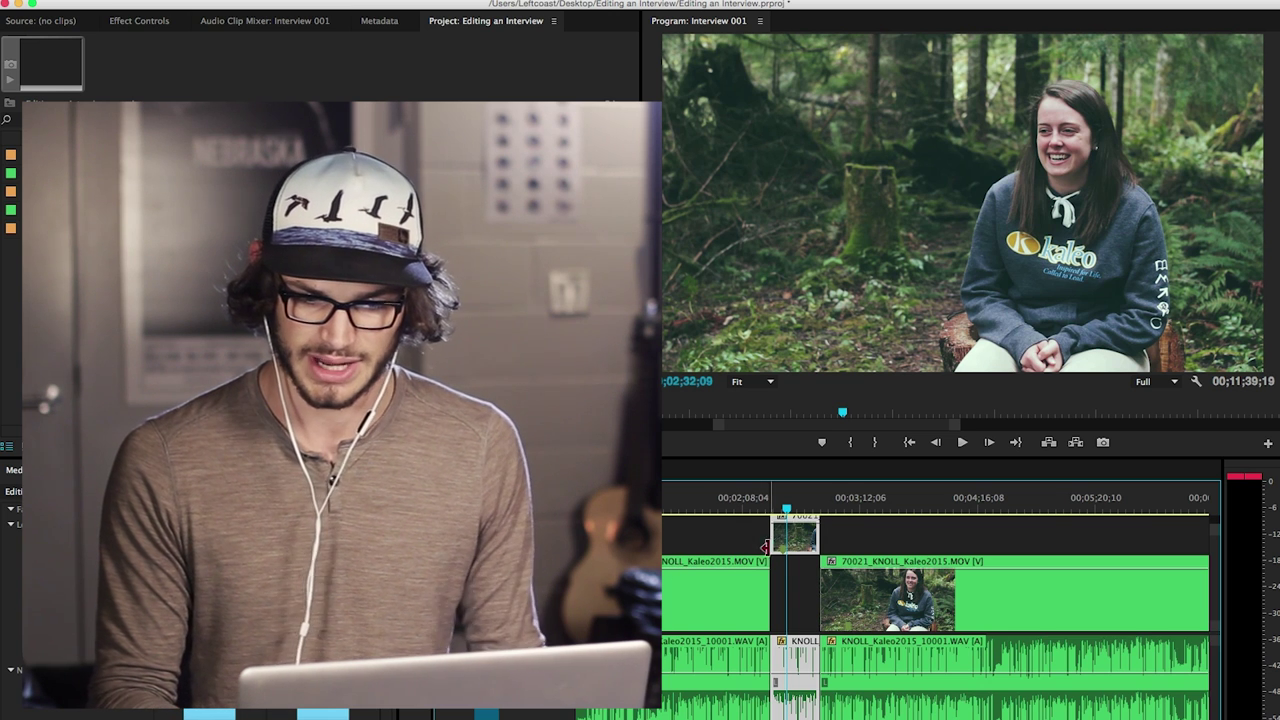
{"action": "left_click", "coordinate": [844, 542]}
{"action": "scroll", "coordinate": [844, 542], "scroll_direction": "right", "scroll_amount": 3}
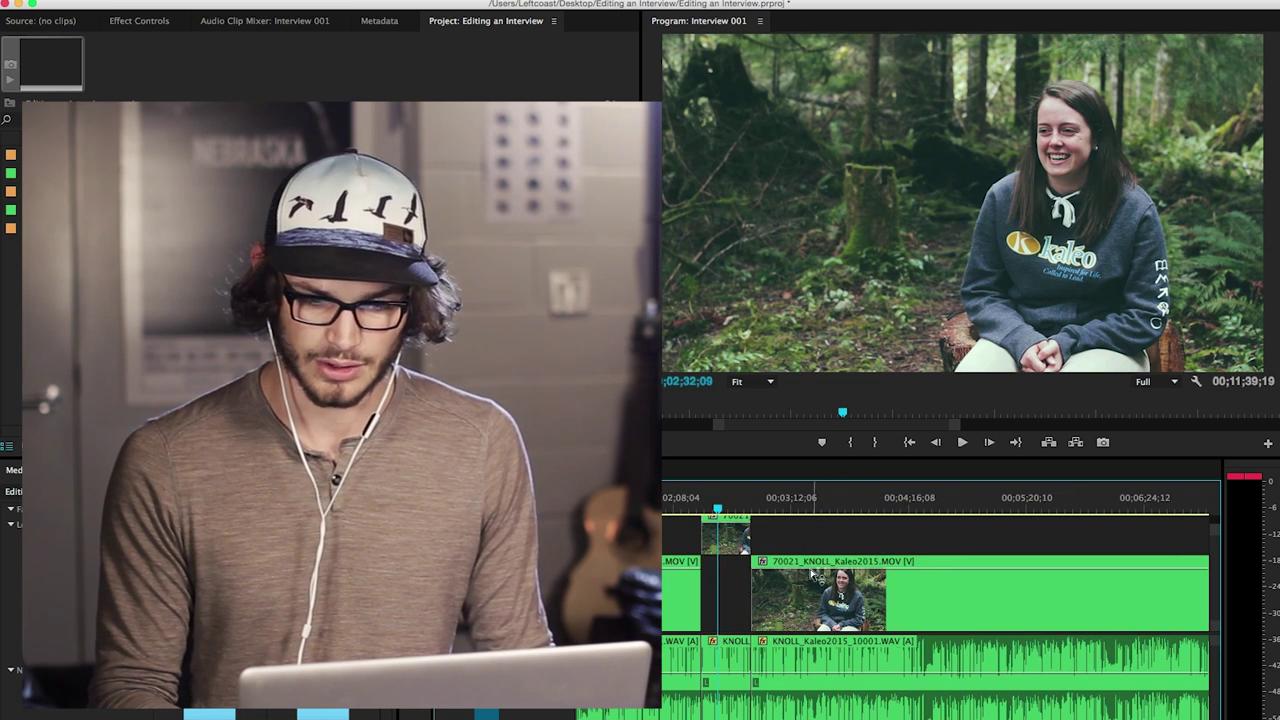
Razor another unwanted moment and lift that piece and one more short section onto Video 2.
{"action": "key", "text": "c"}
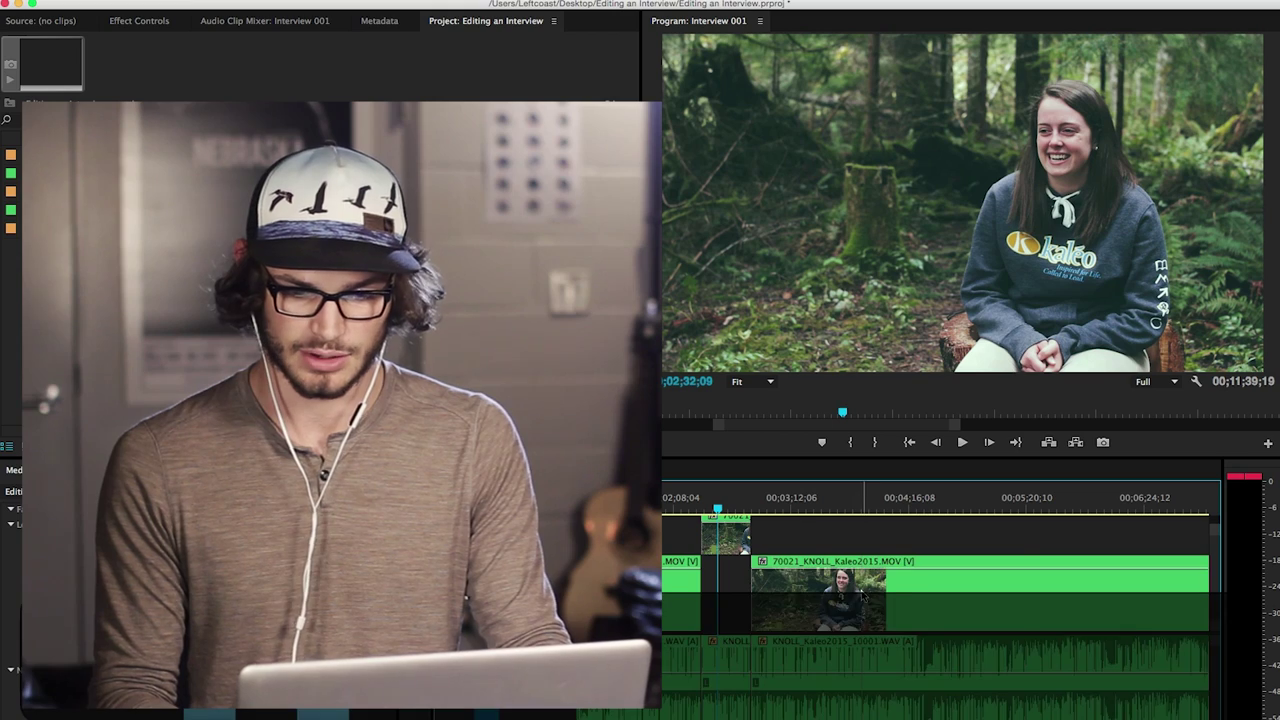
{"action": "left_click", "coordinate": [864, 597]}
{"action": "key", "text": "v"}
{"action": "left_click_drag", "start_coordinate": [903, 594], "coordinate": [882, 530]}
{"action": "scroll", "coordinate": [977, 582], "scroll_direction": "right", "scroll_amount": 6}
{"action": "key", "text": "v"}
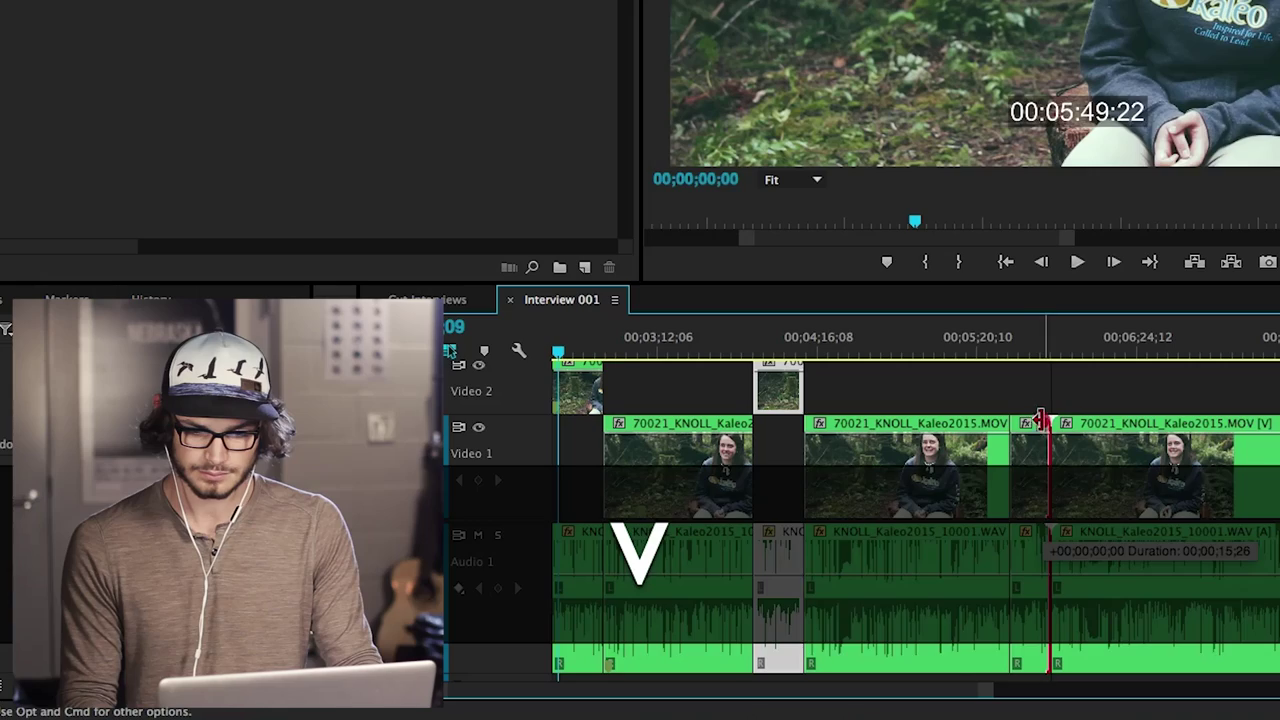
{"action": "left_click_drag", "start_coordinate": [1037, 420], "coordinate": [1035, 406]}
{"action": "scroll", "coordinate": [1118, 407], "scroll_direction": "right", "scroll_amount": 15}
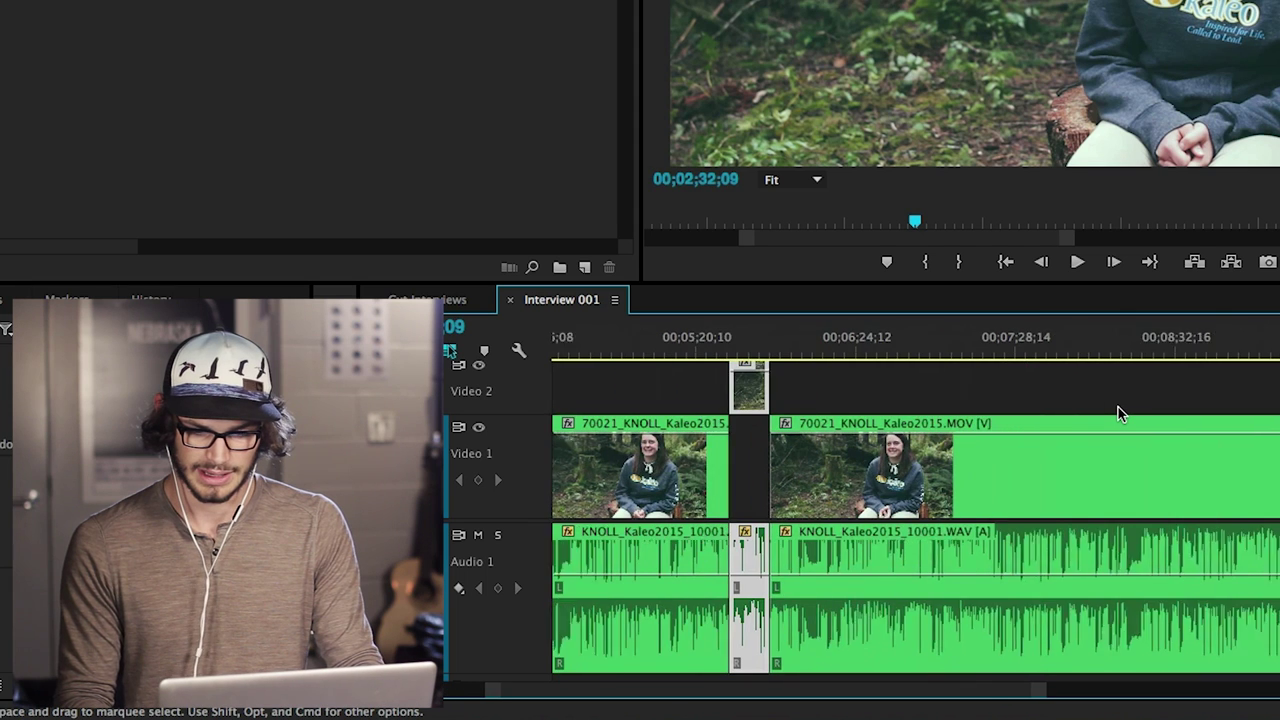
Zoom out, set the playhead to 06;30;18, and switch to the Cut Interviews sequence.
{"action": "key", "text": "minus"}
{"action": "key", "text": "minus"}
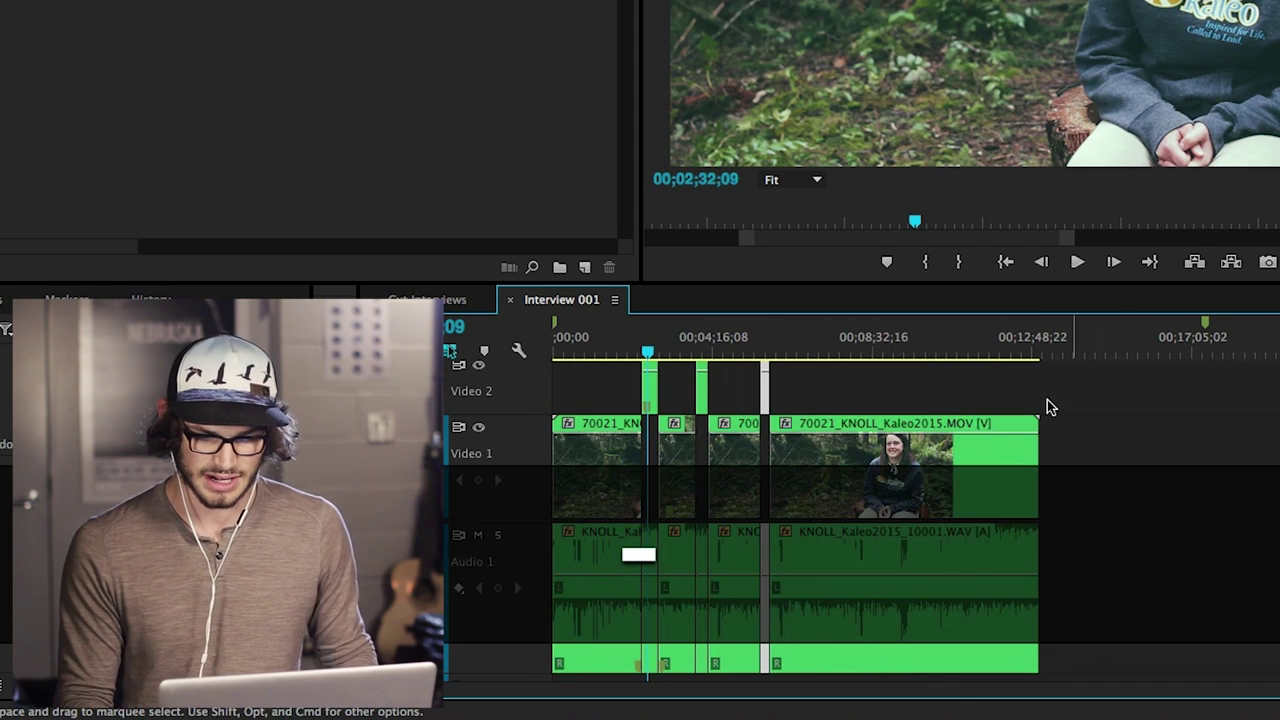
{"action": "left_click", "coordinate": [797, 350]}
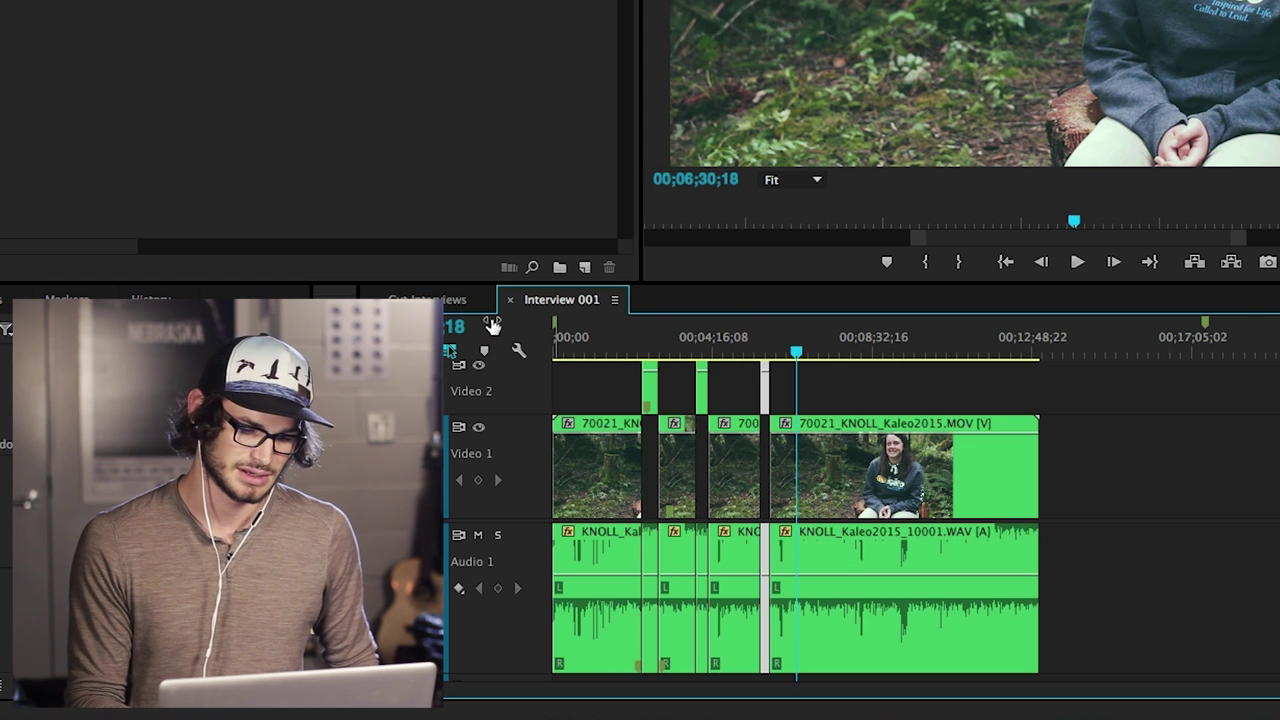
{"action": "left_click", "coordinate": [452, 298]}
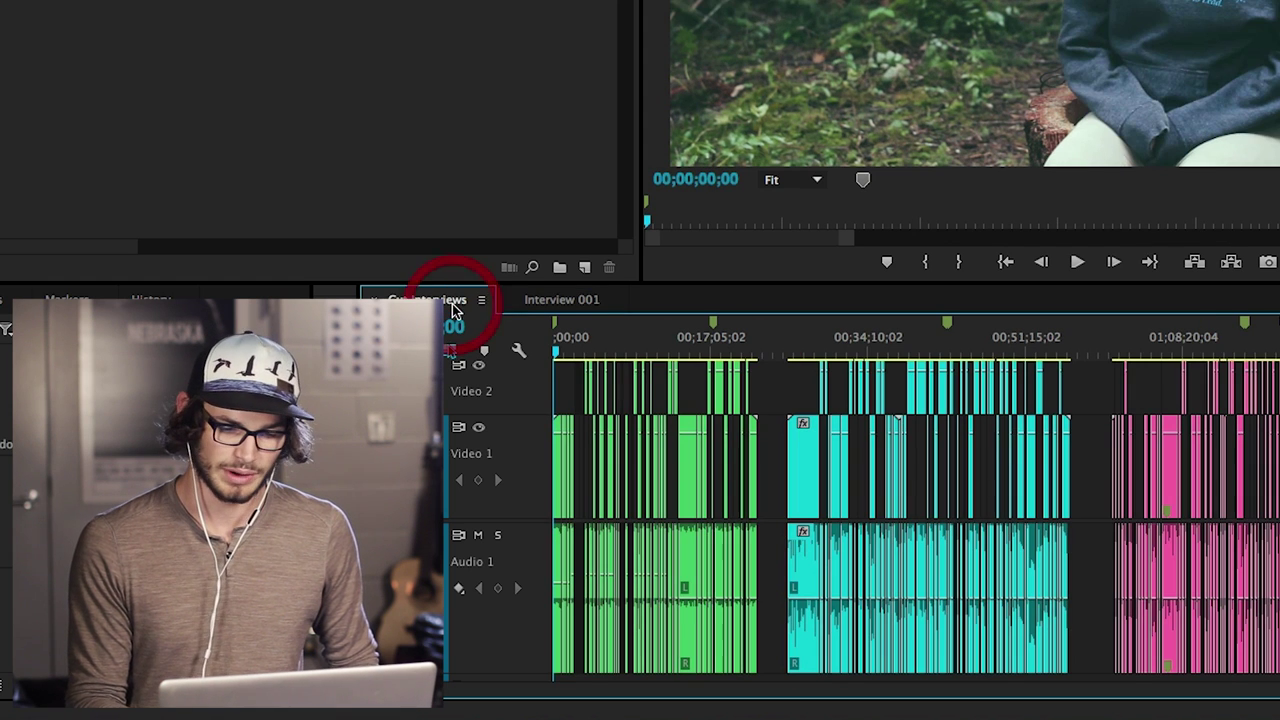
Select the Cut Interviews clips from about 3:30 back to the start and copy them.
{"action": "left_click", "coordinate": [586, 341]}
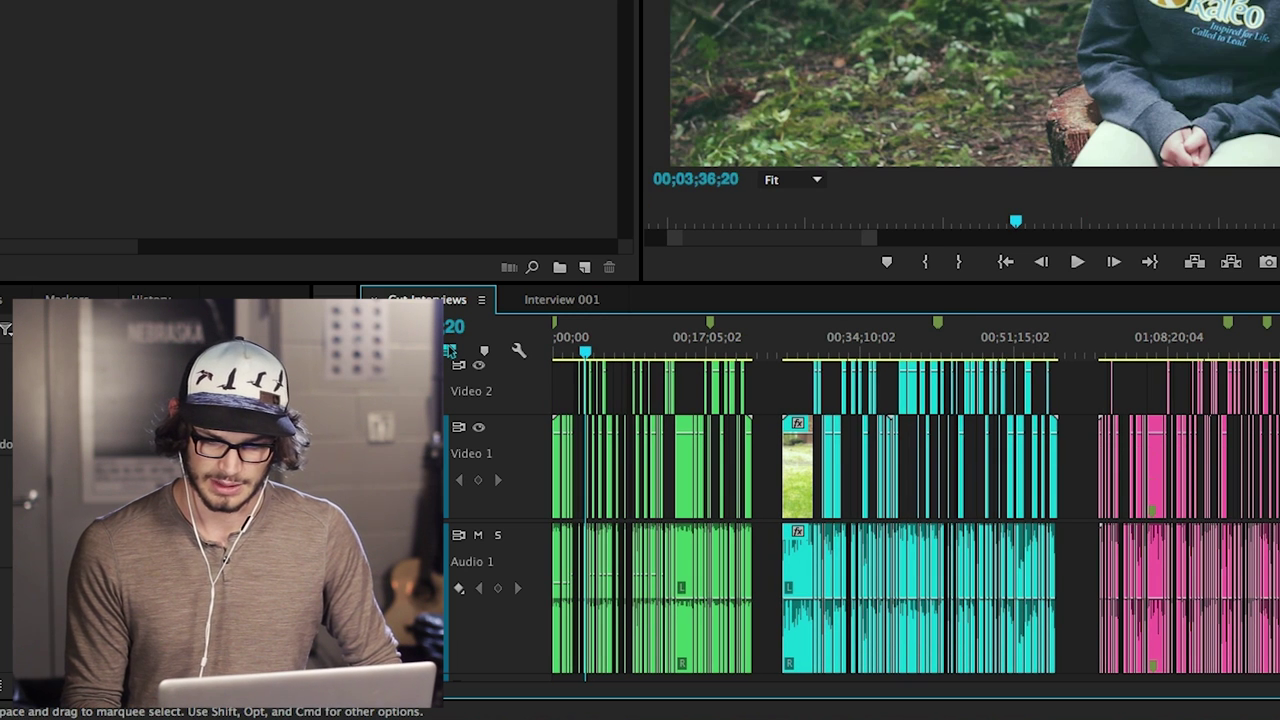
{"action": "left_click", "coordinate": [968, 370]}
{"action": "left_click", "coordinate": [522, 371]}
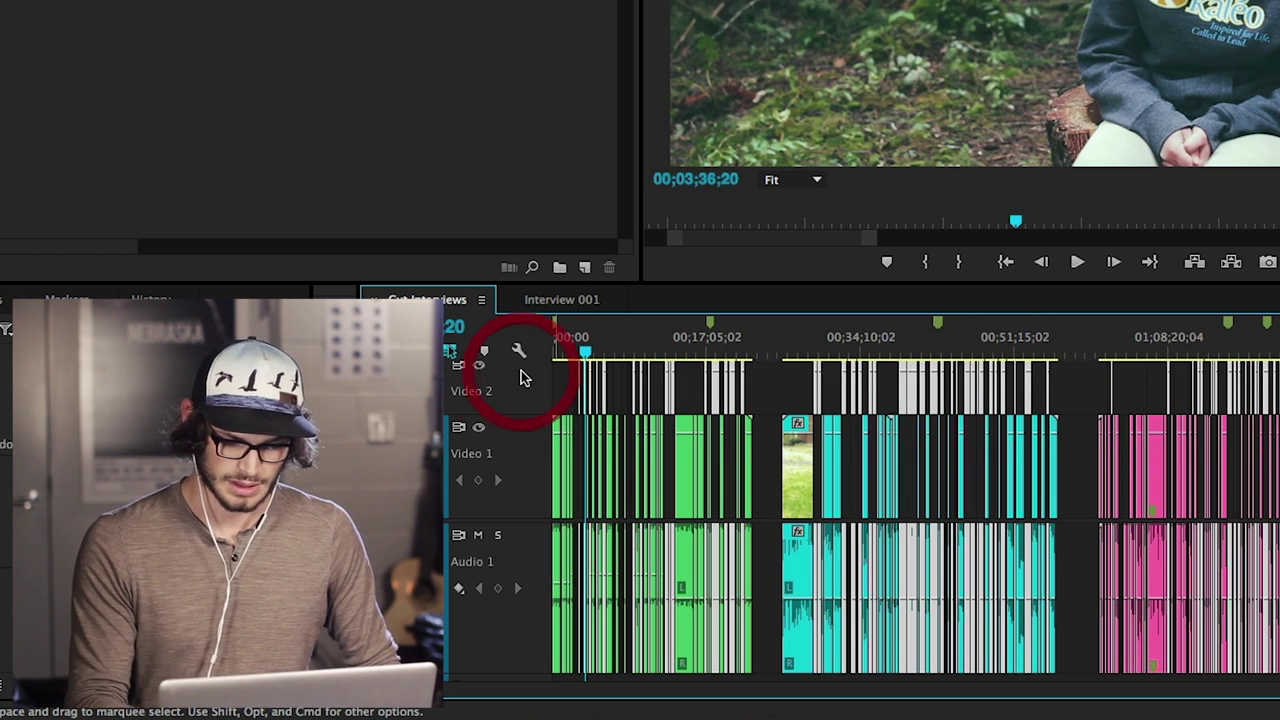
{"action": "key", "text": "super+c"}
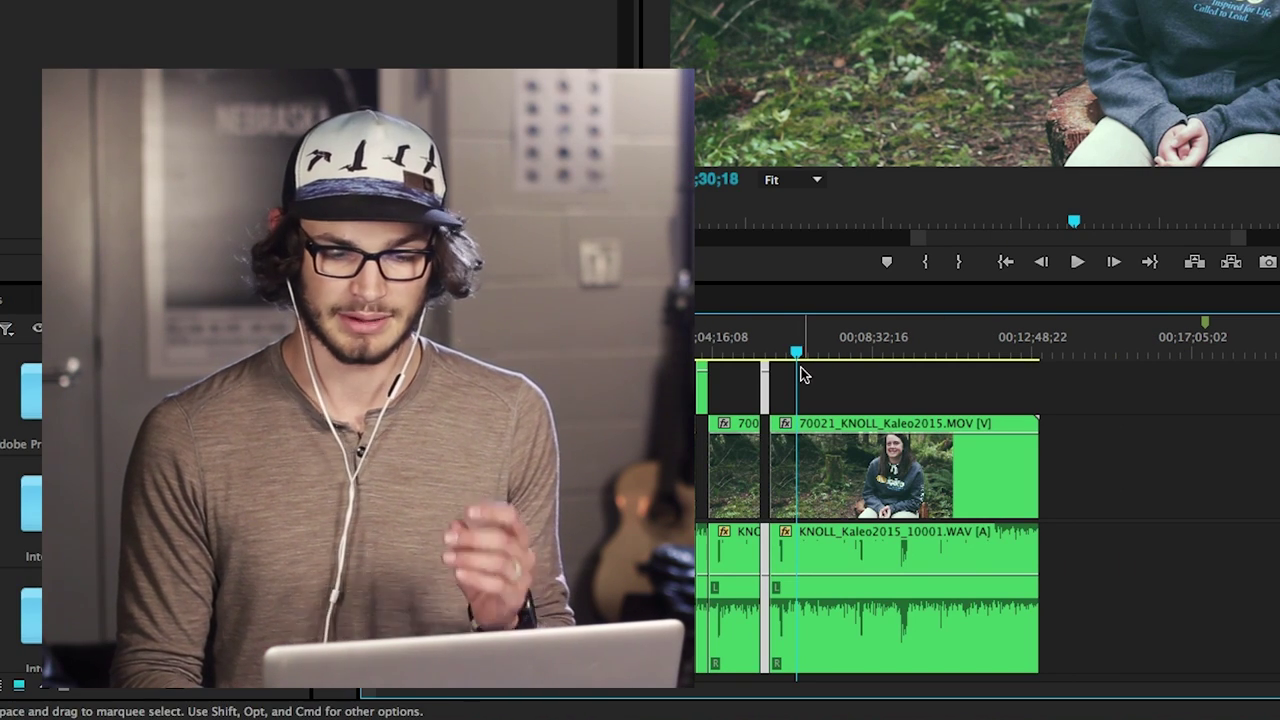
{"action": "left_click", "coordinate": [1074, 543]}
Zoom in around 2:24 and play the interview to locate the filler.
{"action": "key", "text": "Up"}
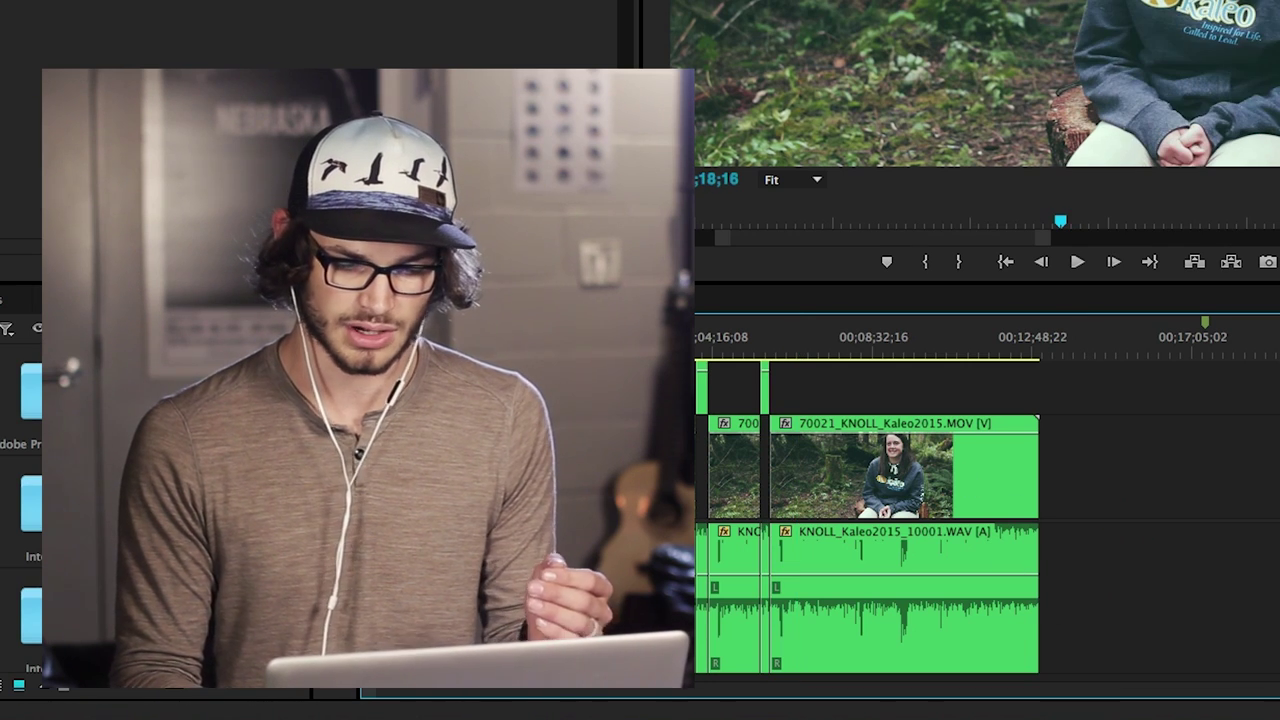
{"action": "key", "text": "="}
{"action": "key", "text": "="}
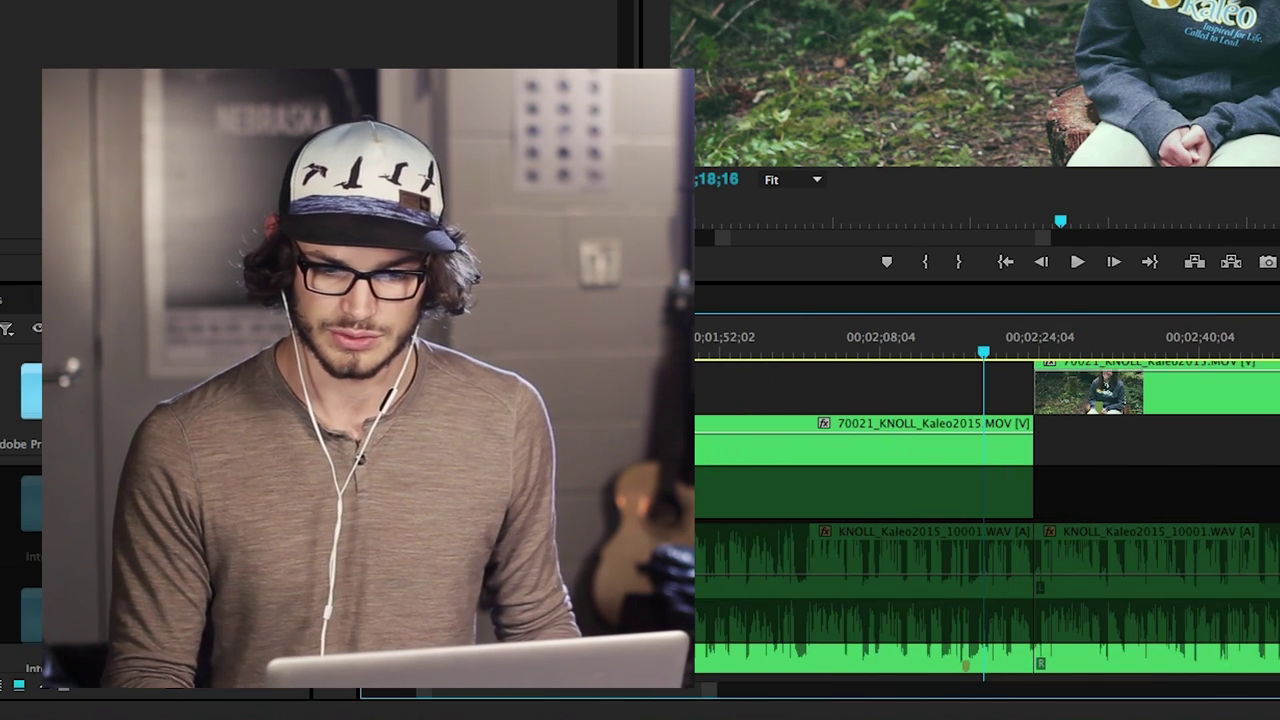
{"action": "left_click", "coordinate": [1041, 343]}
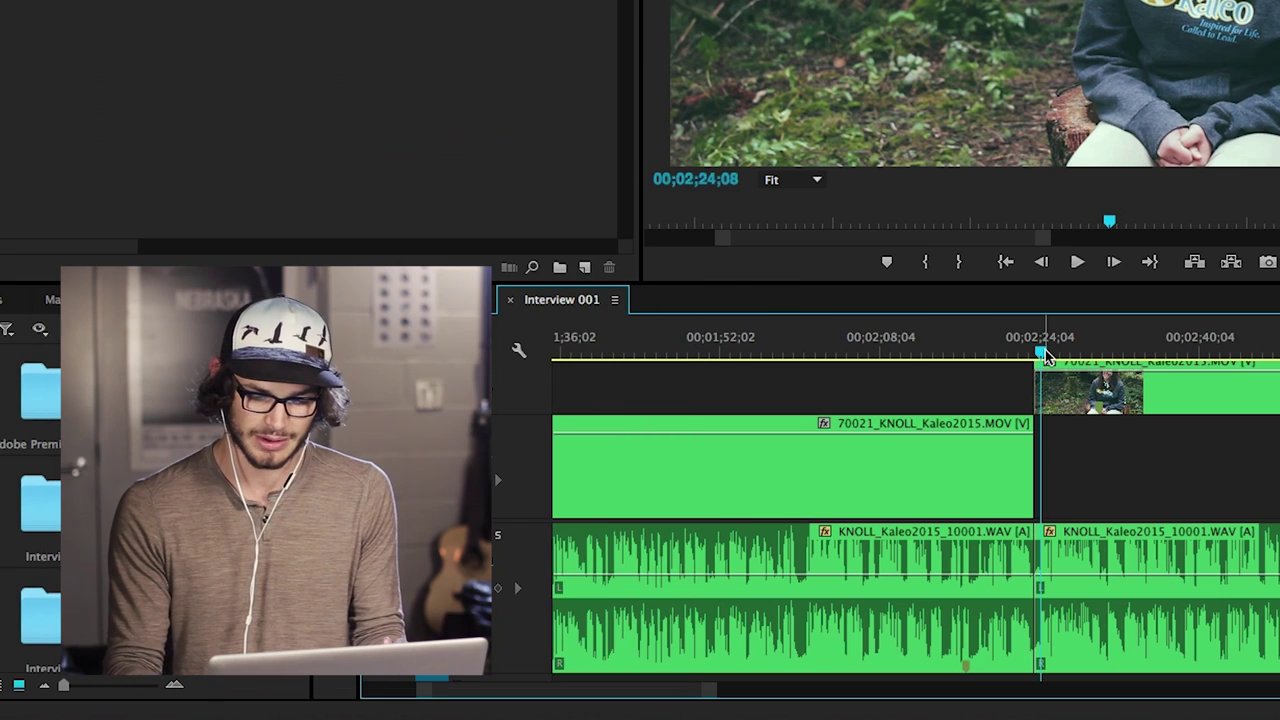
{"action": "key", "text": "="}
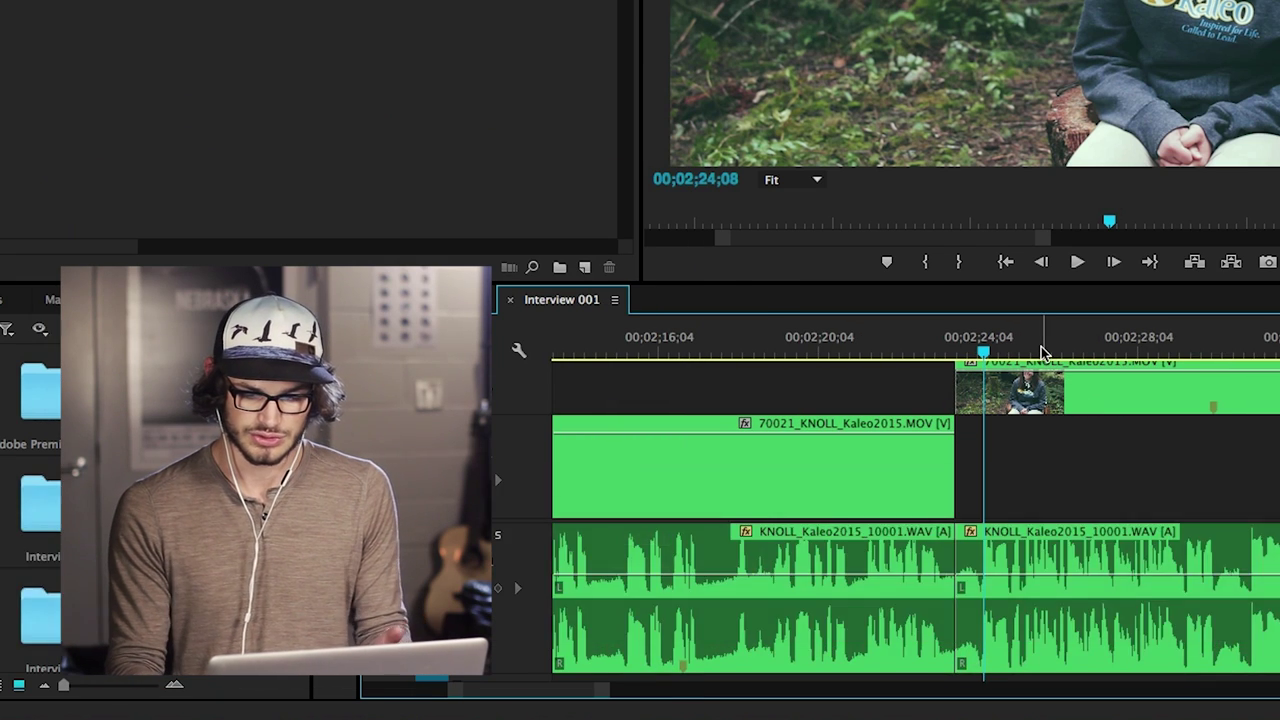
{"action": "key", "text": "="}
{"action": "left_click", "coordinate": [1038, 350]}
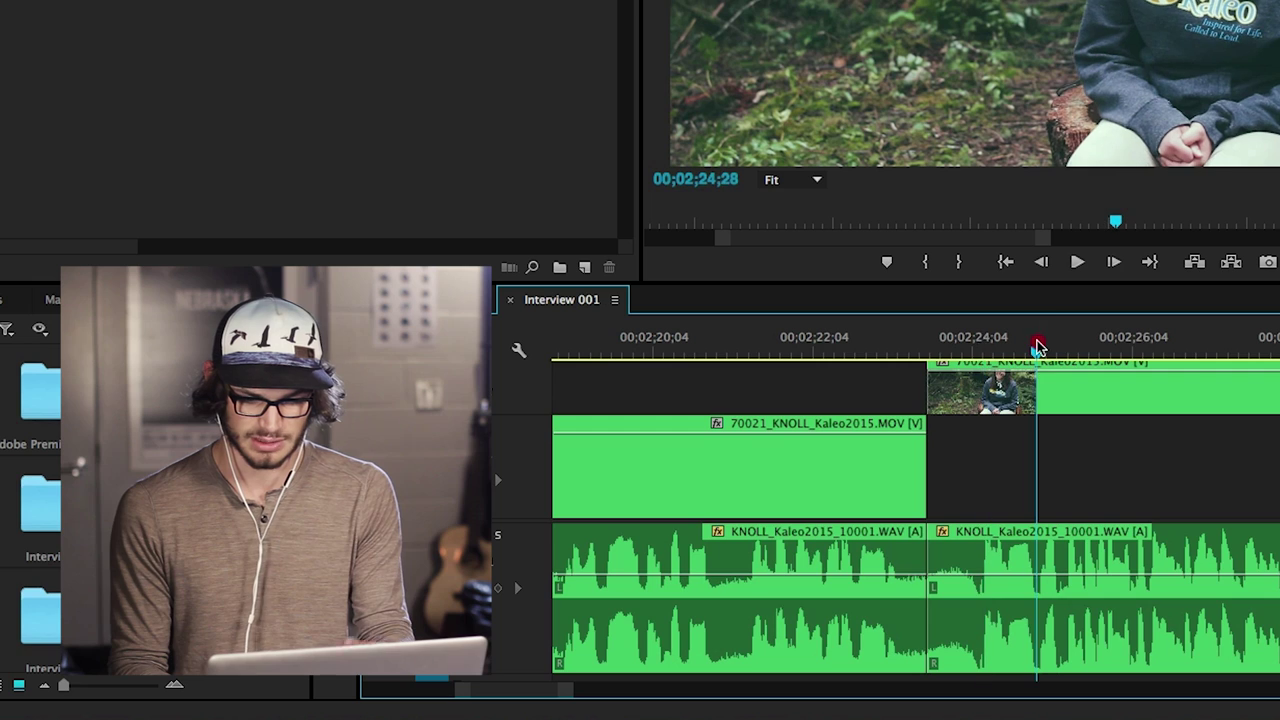
{"action": "key", "text": "space"}
{"action": "left_click", "coordinate": [1153, 421]}
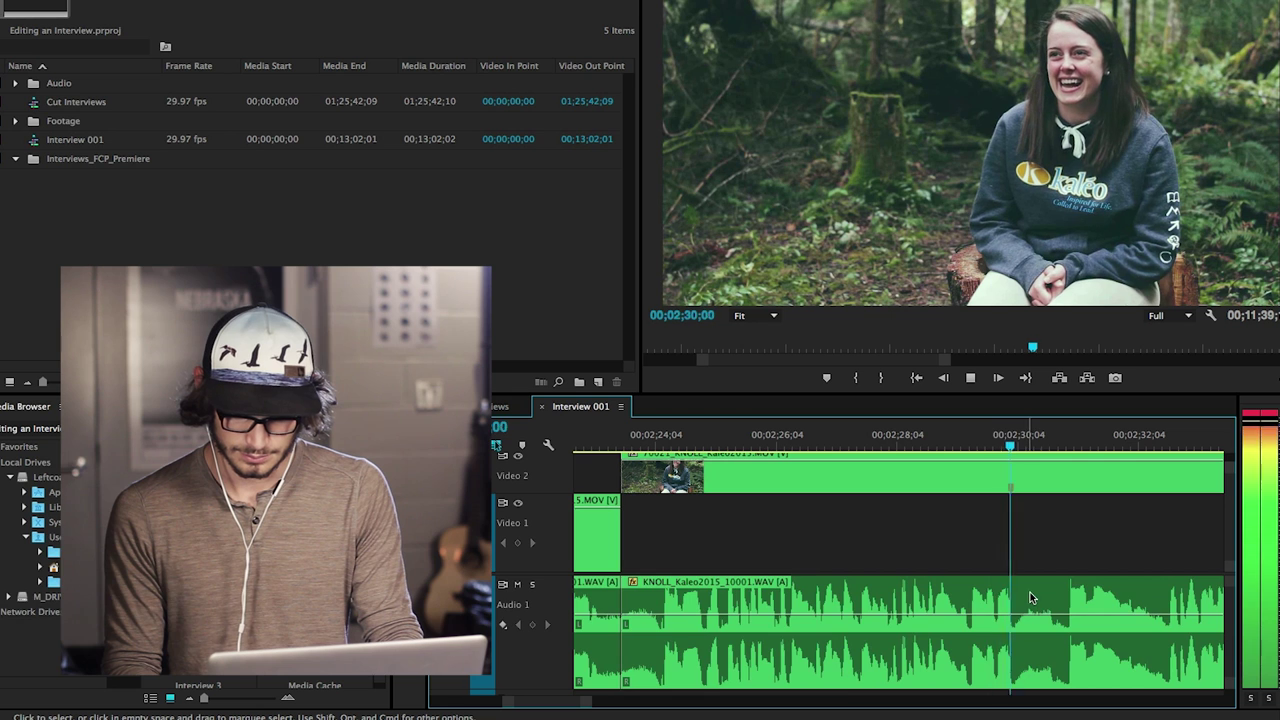
{"action": "key", "text": "space"}
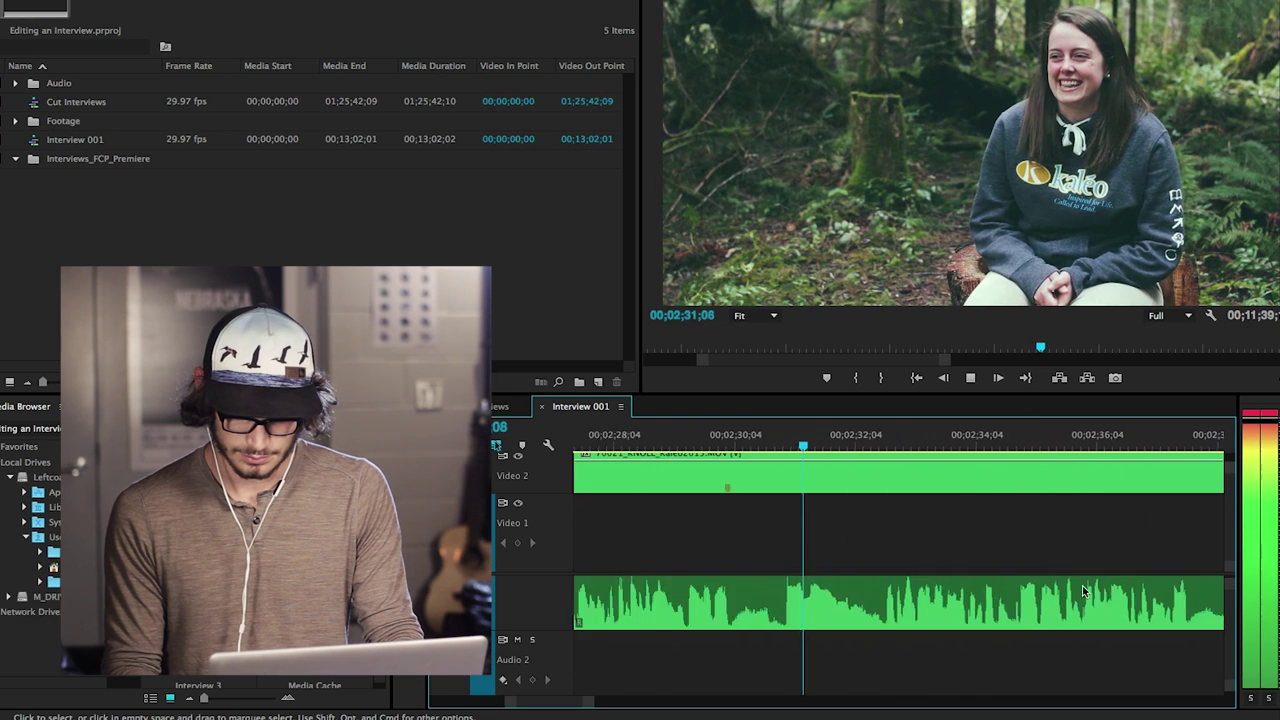
{"action": "key", "text": "space"}
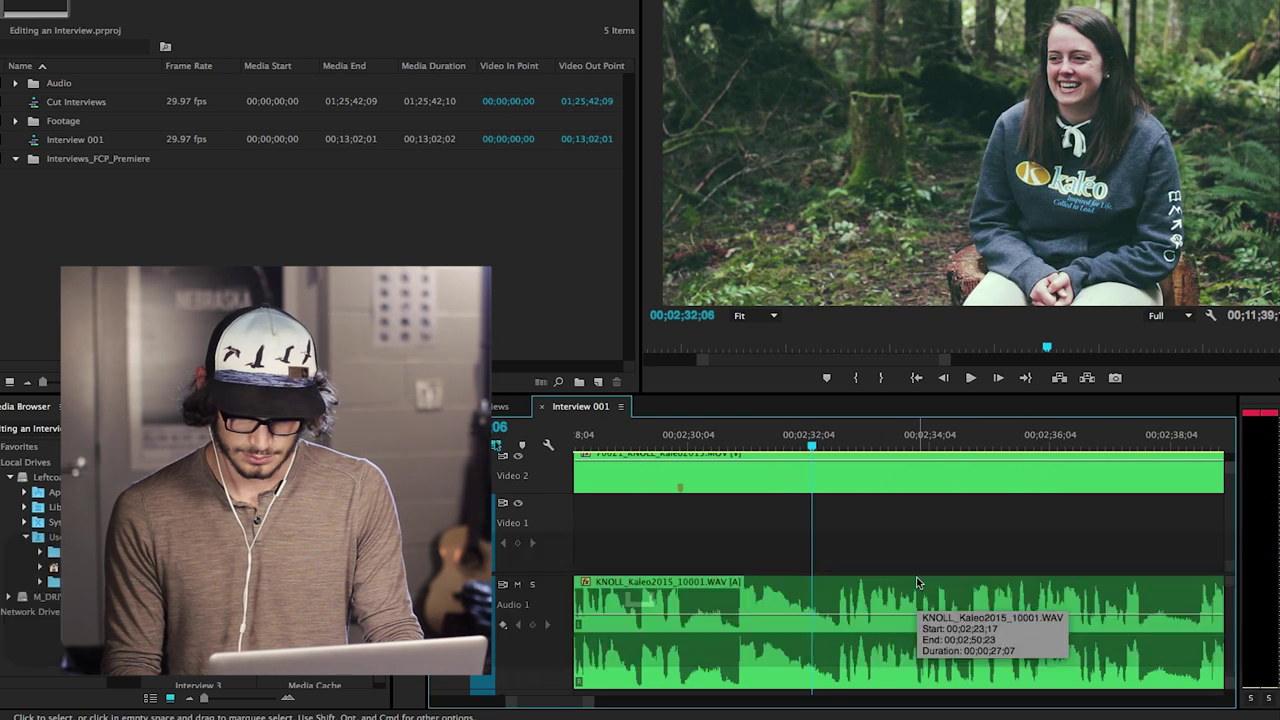
{"action": "key", "text": "space"}
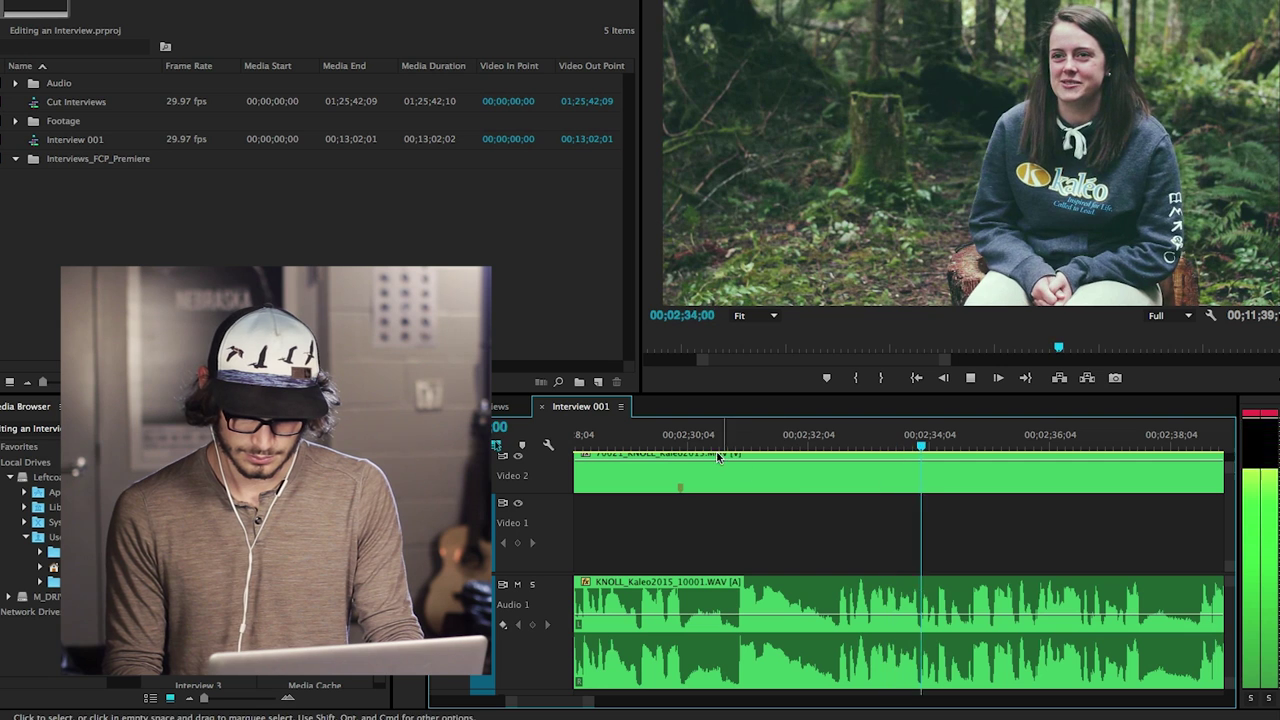
Razor out the filler after 00;02;30;01, delete it, and slide the next clip left to close the gap.
{"action": "left_click", "coordinate": [681, 443]}
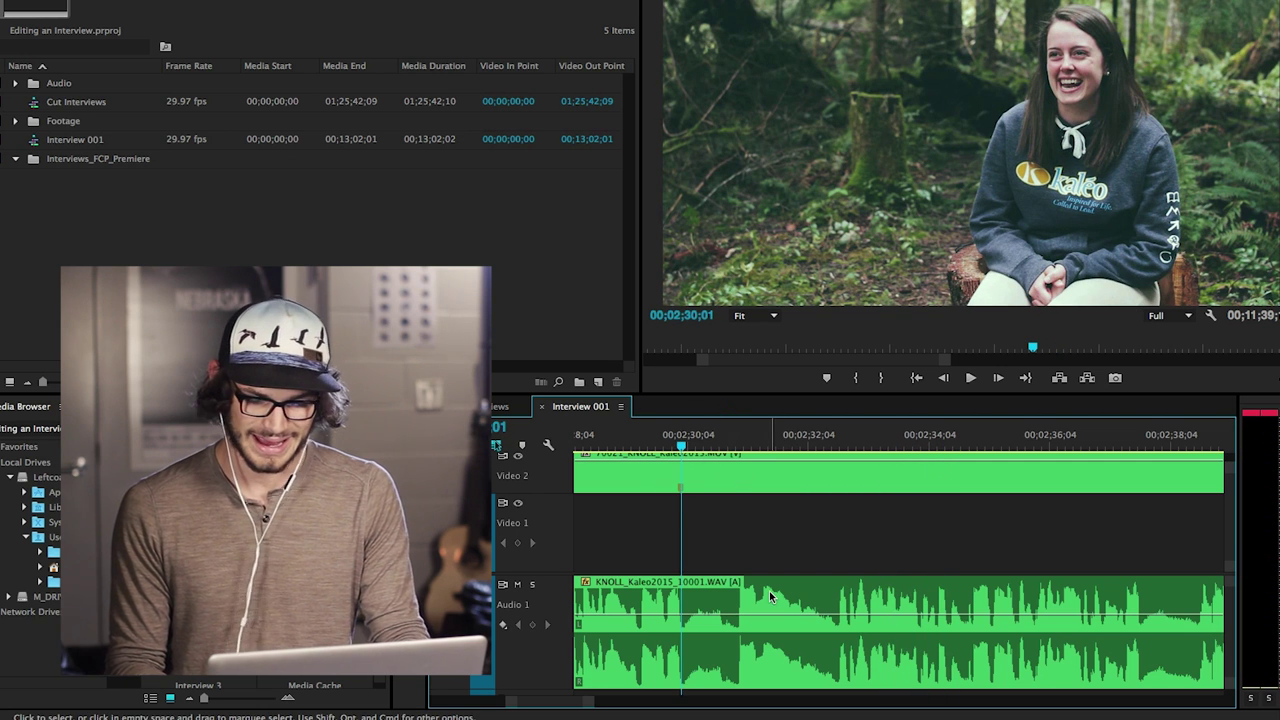
{"action": "key", "text": "c"}
{"action": "left_click", "coordinate": [714, 600]}
{"action": "left_click", "coordinate": [803, 603]}
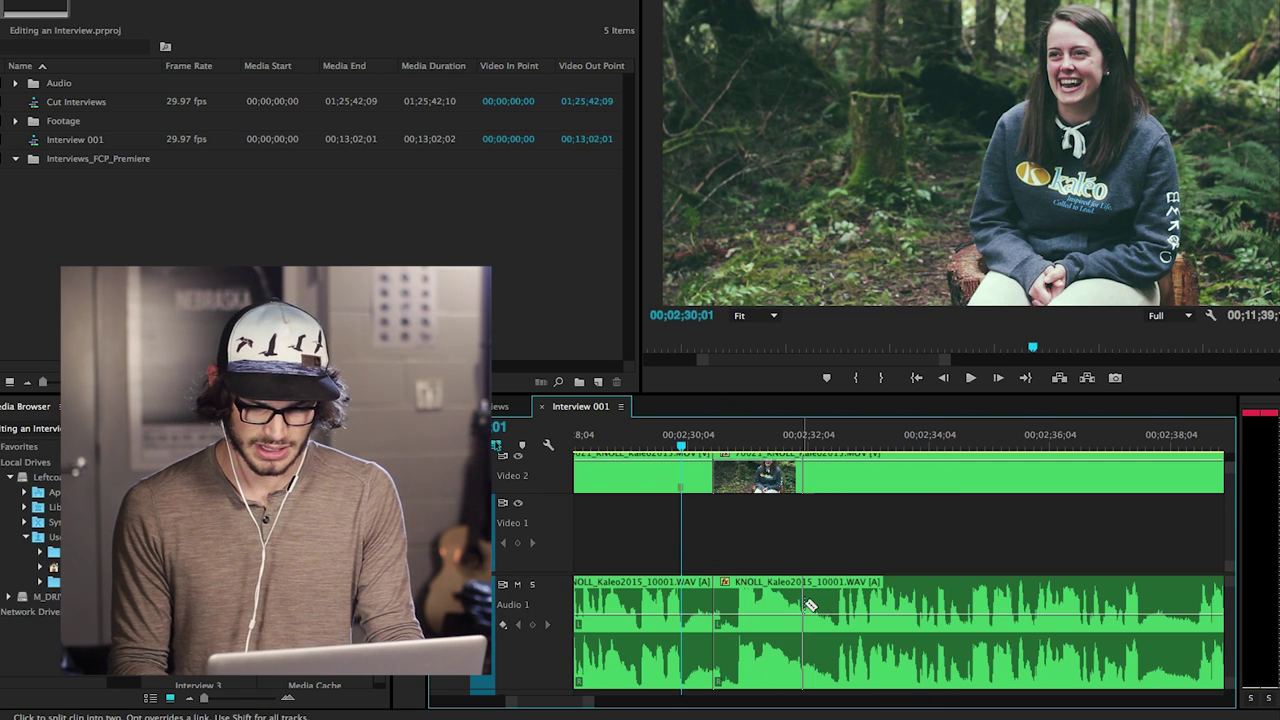
{"action": "left_click", "coordinate": [830, 603]}
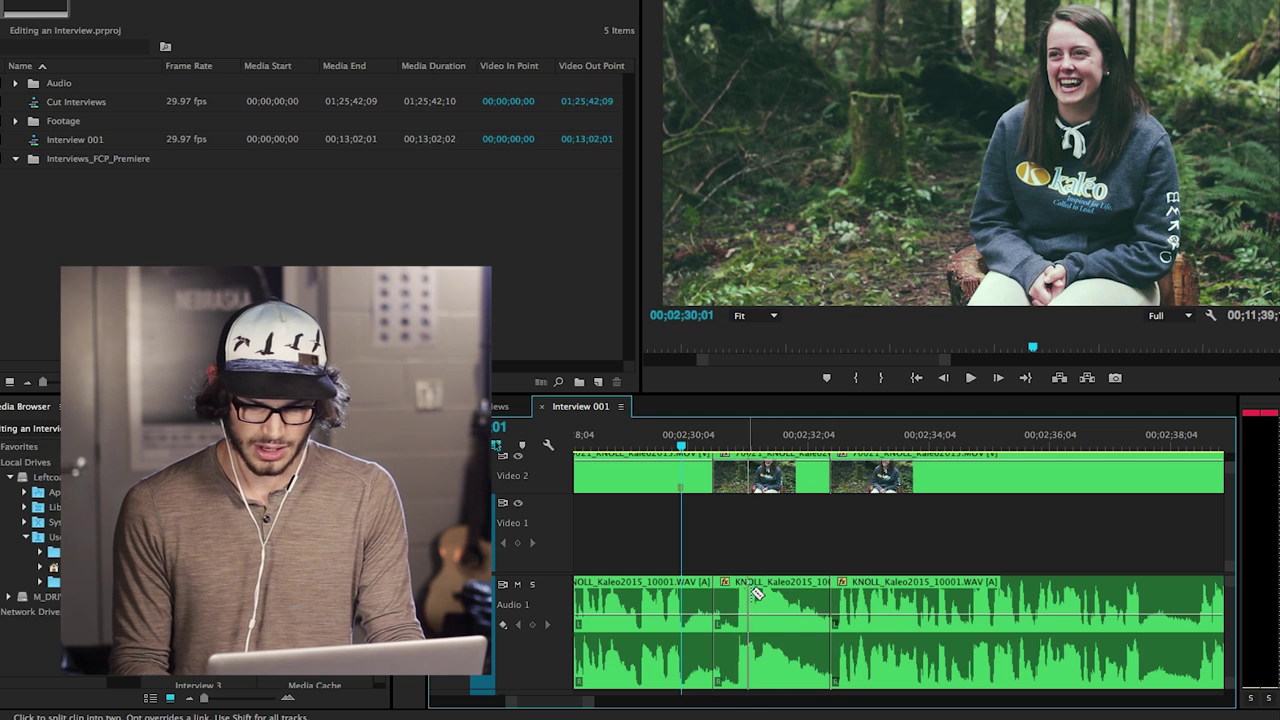
{"action": "key", "text": "v"}
{"action": "left_click", "coordinate": [805, 600]}
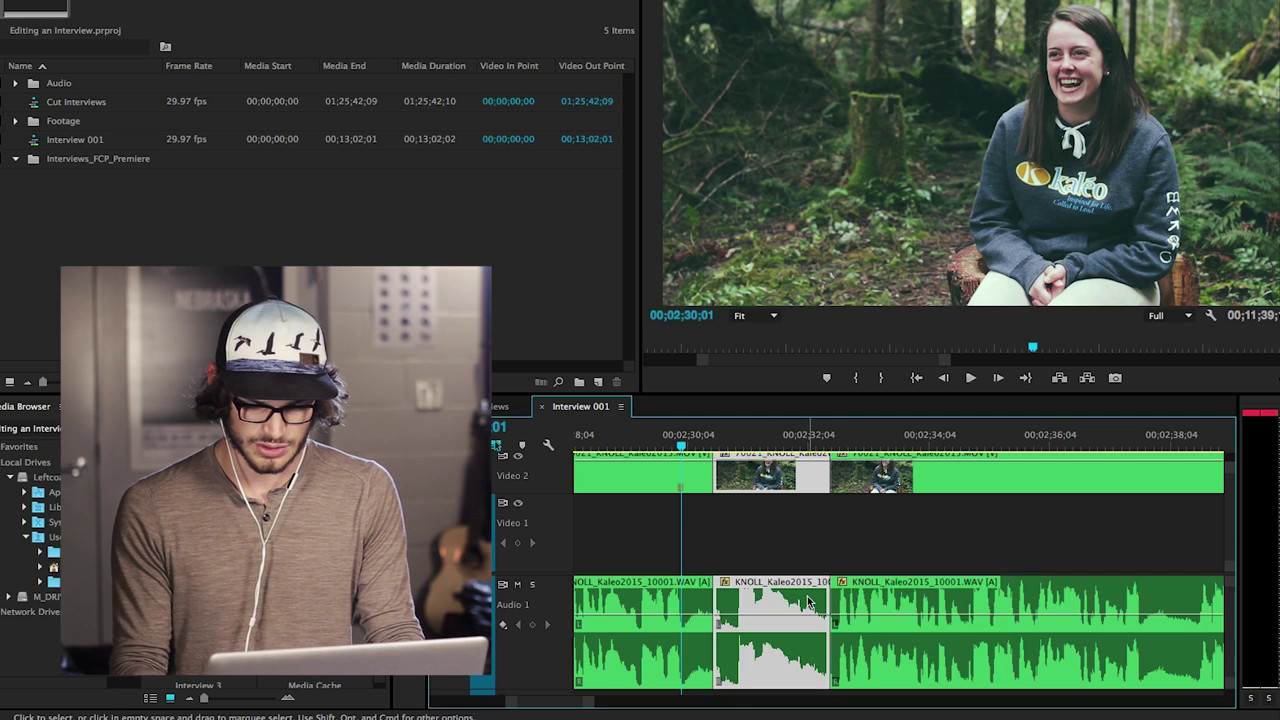
{"action": "key", "text": "BackSpace"}
{"action": "left_click_drag", "start_coordinate": [858, 602], "coordinate": [740, 601]}
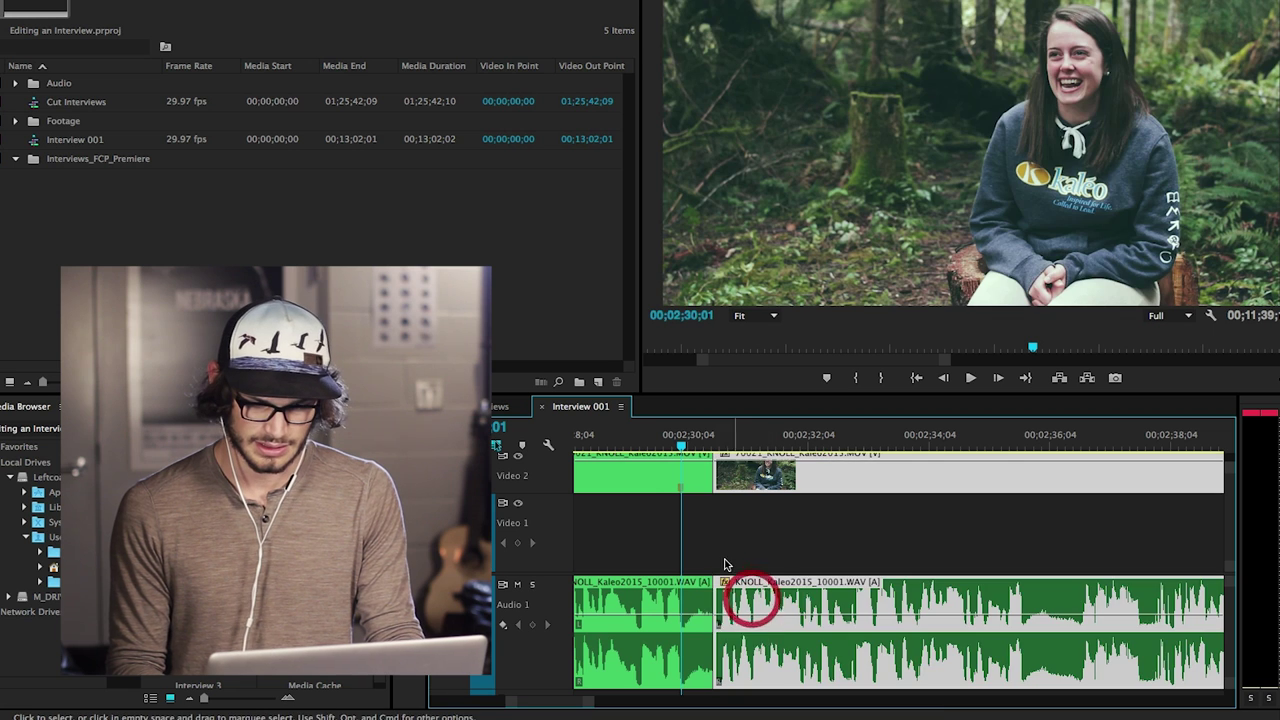
Review the new edit and split the clips where the next pause begins.
{"action": "key", "text": "space"}
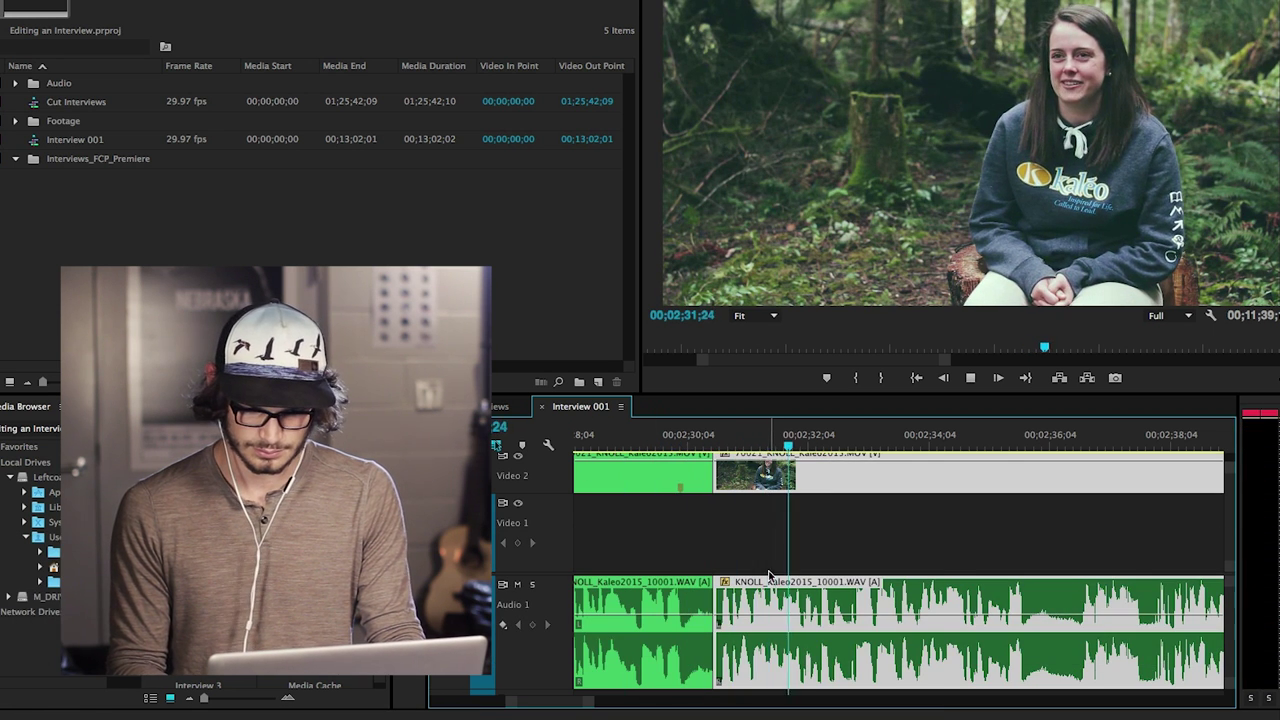
{"action": "key", "text": "space"}
{"action": "left_click", "coordinate": [701, 452]}
{"action": "key", "text": "space"}
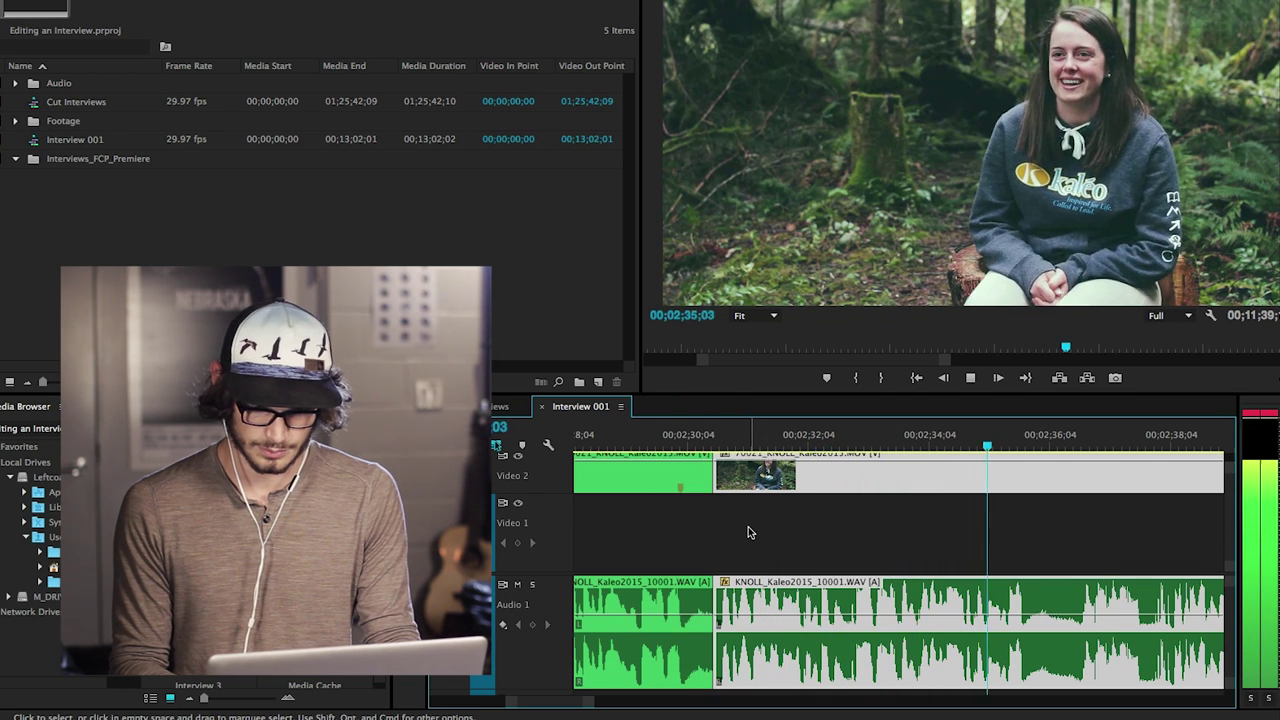
{"action": "key", "text": "v"}
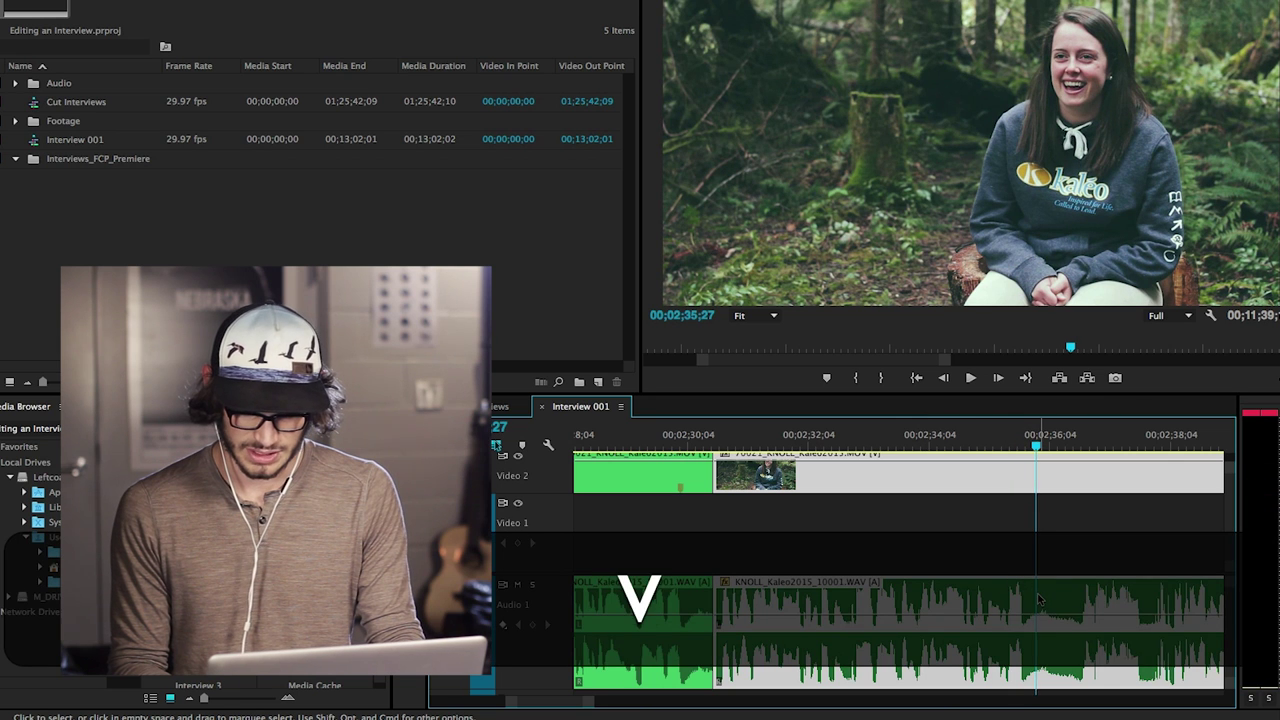
{"action": "key", "text": "c"}
{"action": "left_click", "coordinate": [1036, 598]}
Split at 00;02;36;13 and ripple-trim the later clip over the short pause piece.
{"action": "key", "text": "space"}
{"action": "key", "text": "space"}
{"action": "left_click", "coordinate": [1070, 599]}
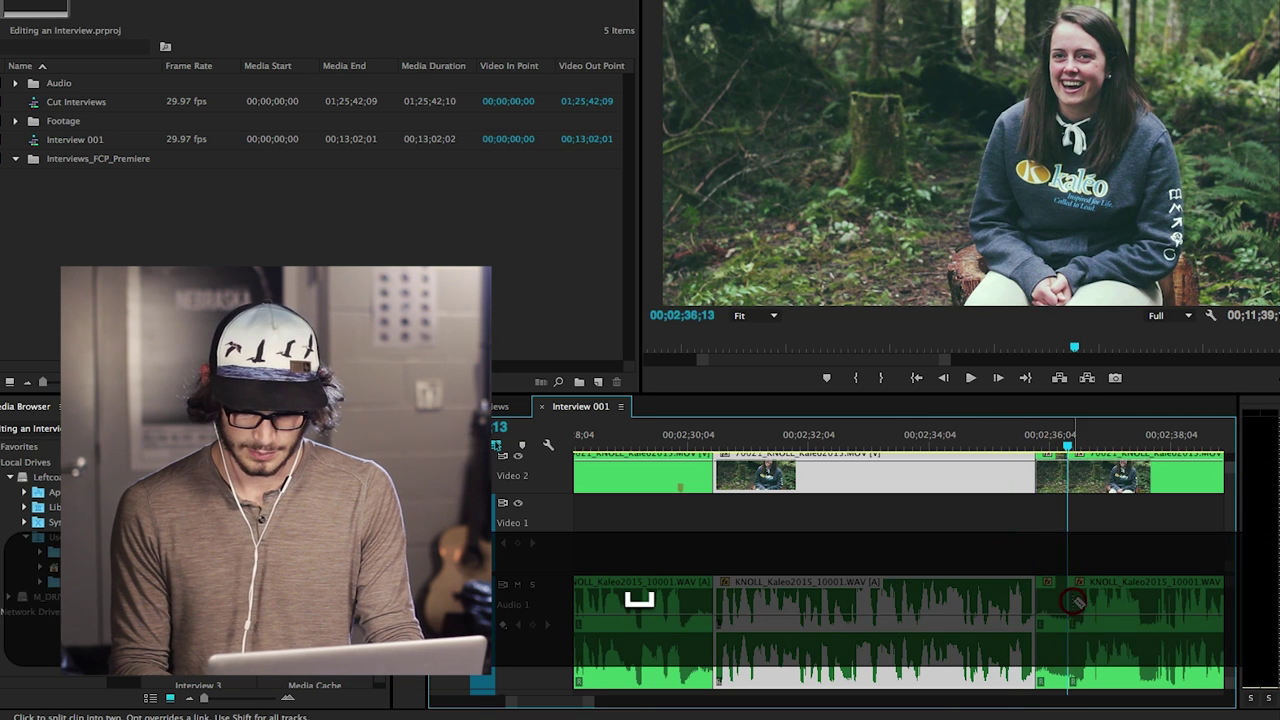
{"action": "key", "text": "b"}
{"action": "key", "text": "v"}
{"action": "left_click_drag", "start_coordinate": [1092, 600], "coordinate": [1058, 600]}
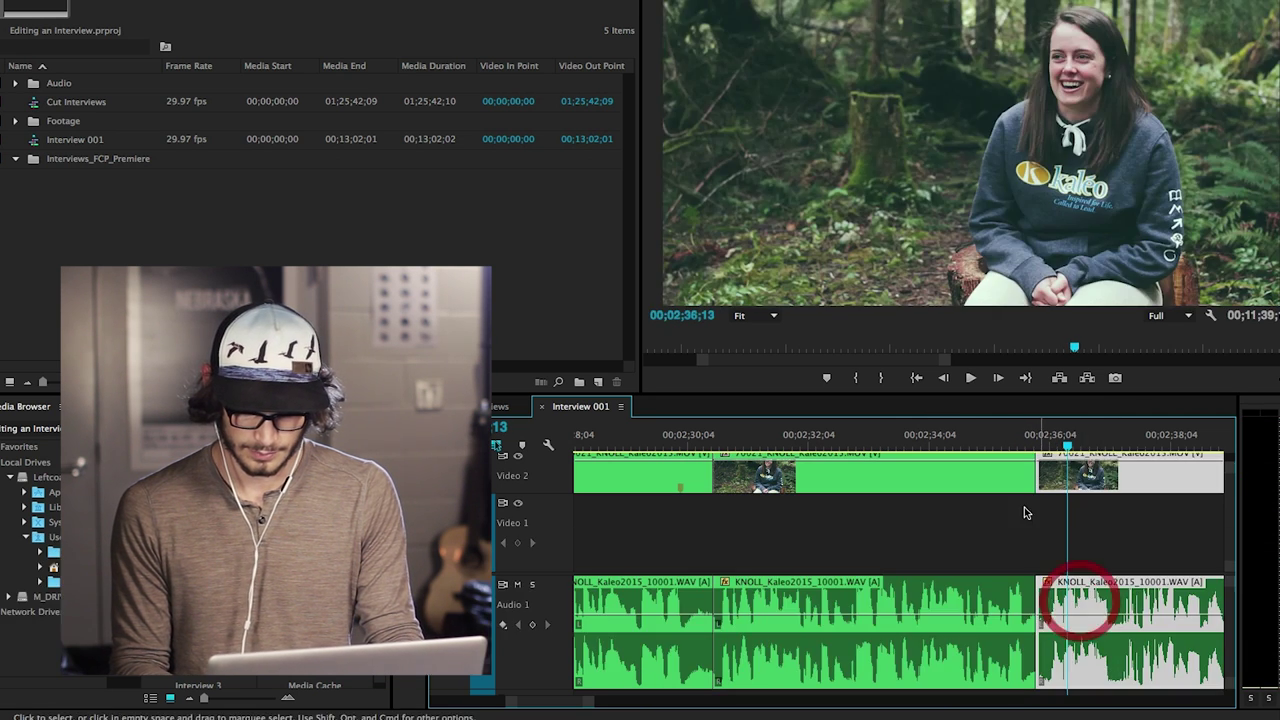
{"action": "key", "text": "space"}
{"action": "left_click", "coordinate": [1005, 442]}
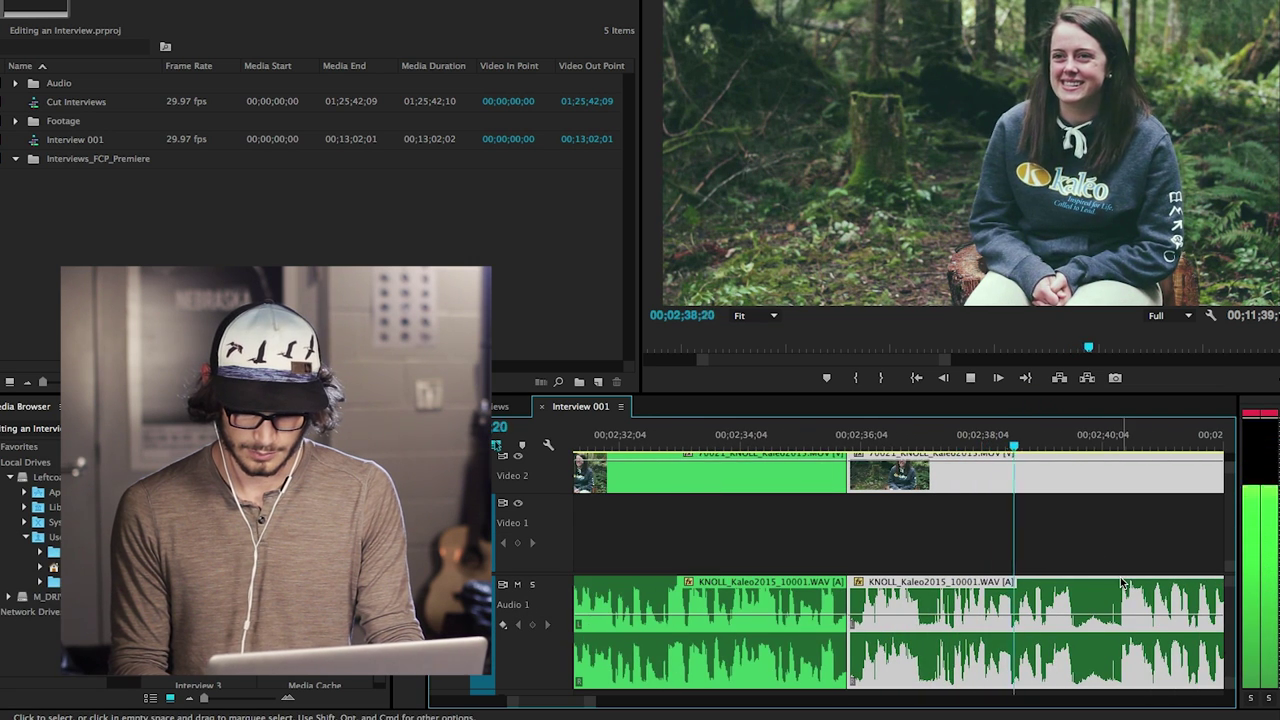
Split at 00;02;45;26 and trim the right piece's start to drop the pause.
{"action": "key", "text": "v"}
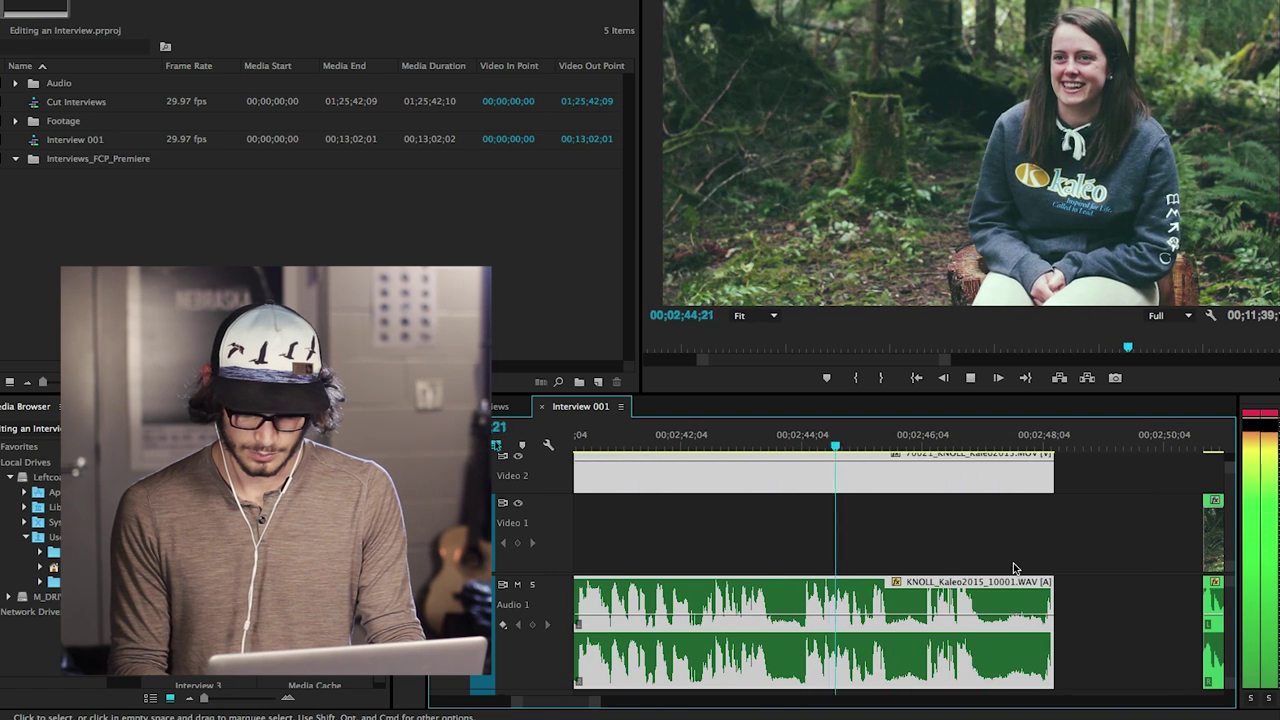
{"action": "key", "text": "space"}
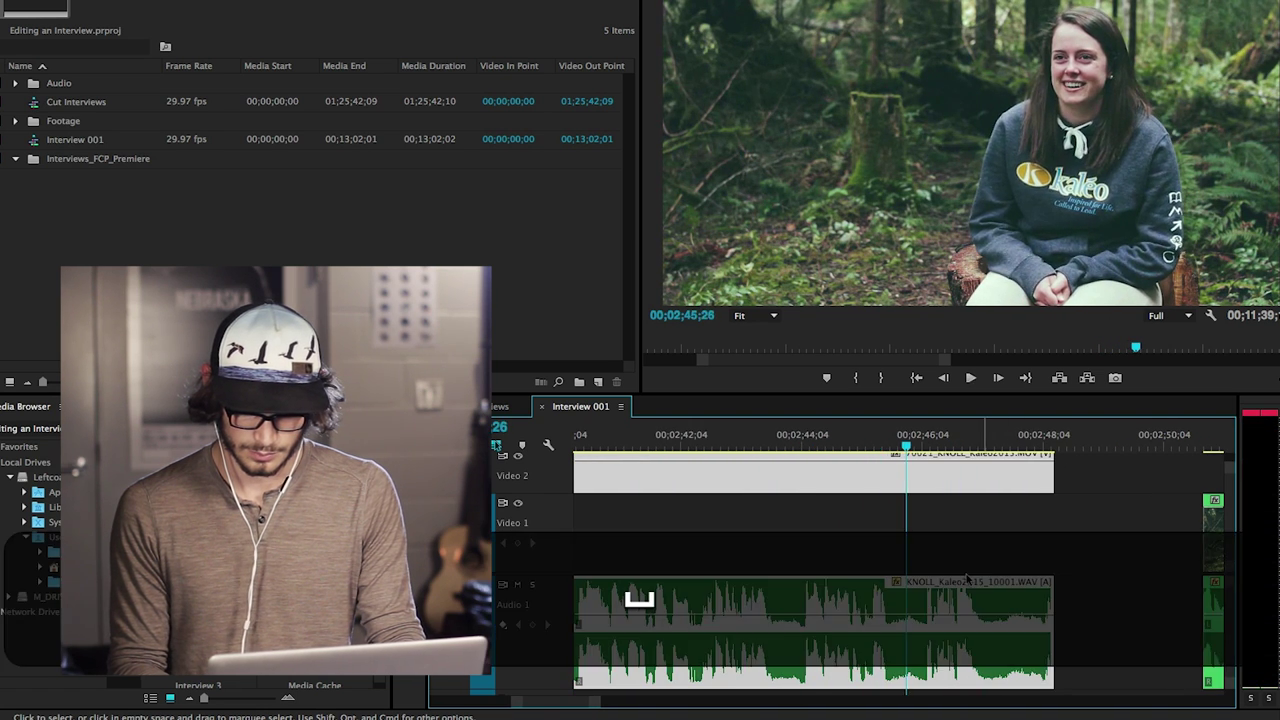
{"action": "left_click", "coordinate": [904, 604]}
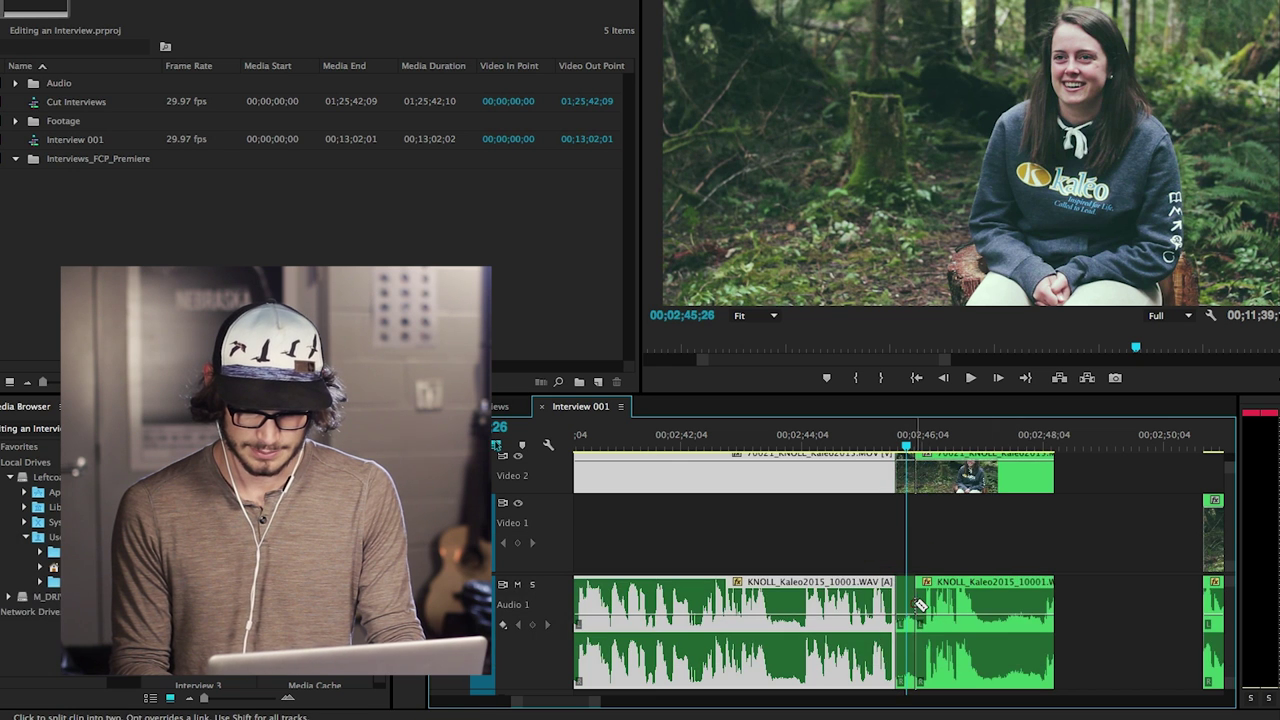
{"action": "key", "text": "v"}
{"action": "left_click_drag", "start_coordinate": [1053, 475], "coordinate": [1033, 475]}
{"action": "key", "text": "space"}
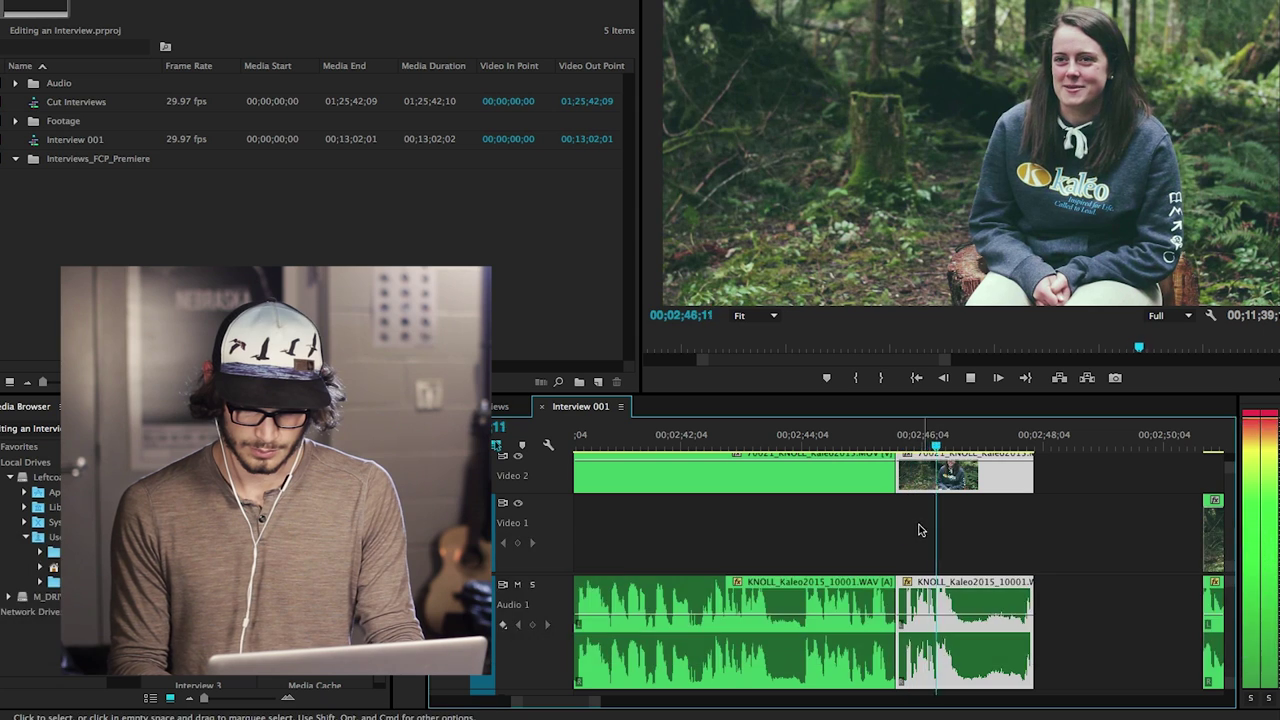
{"action": "key", "text": "space"}
{"action": "scroll", "coordinate": [915, 531], "scroll_direction": "left", "scroll_amount": 4}
{"action": "key", "text": "minus"}
{"action": "key", "text": "minus"}
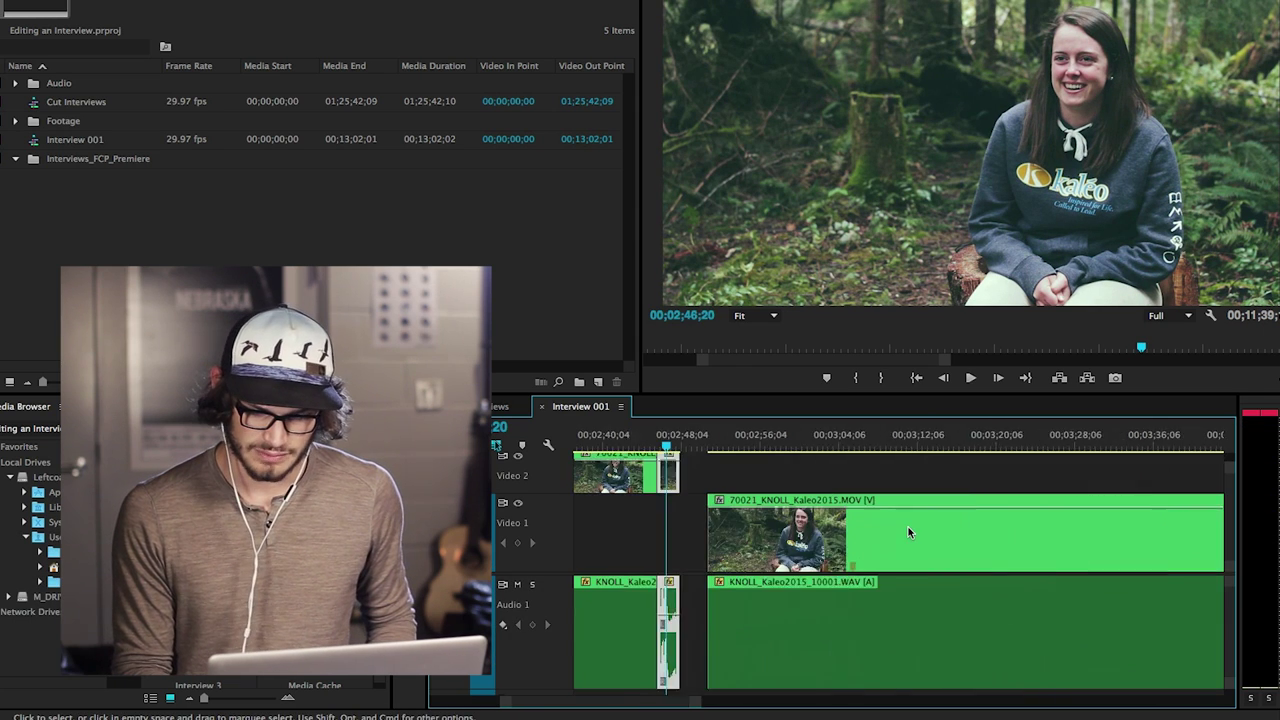
{"action": "key", "text": "equal"}
{"action": "key", "text": "equal"}
{"action": "key", "text": "equal"}
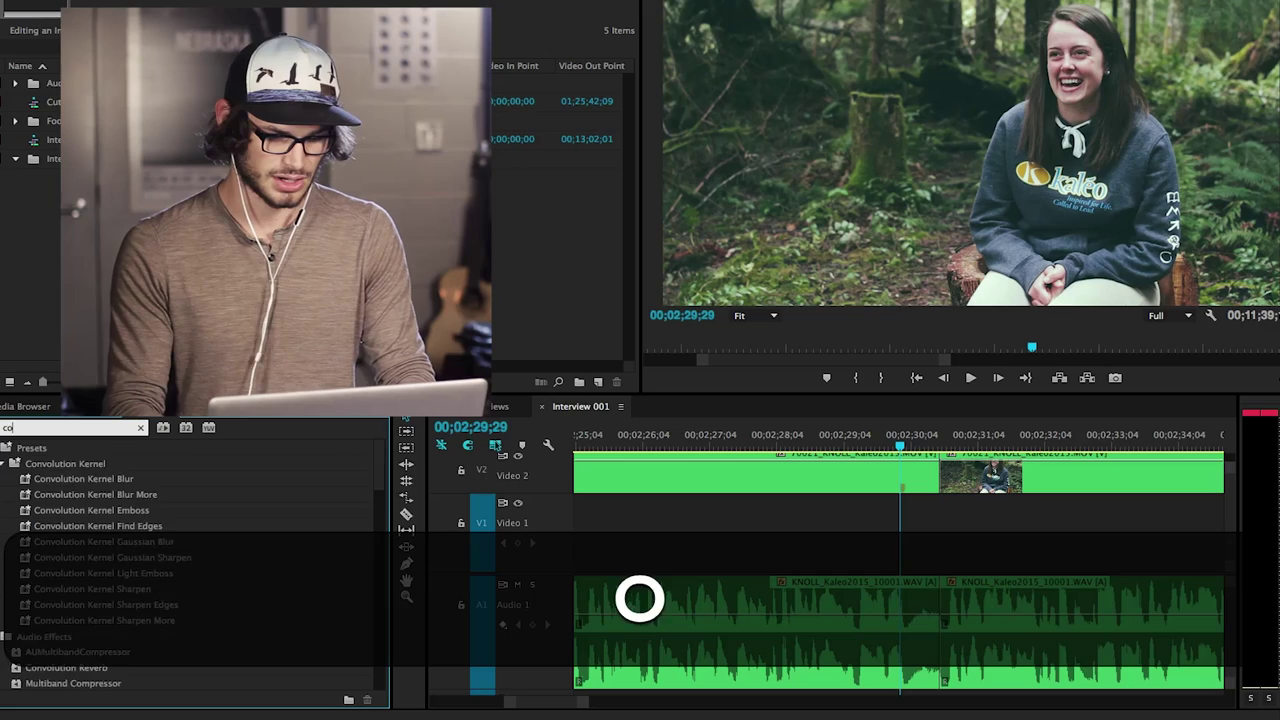
Search Effects for 'constant' and apply Constant Gain to the audio cut near 00;02;31.
{"action": "type", "text": "ns"}
{"action": "type", "text": "tan"}
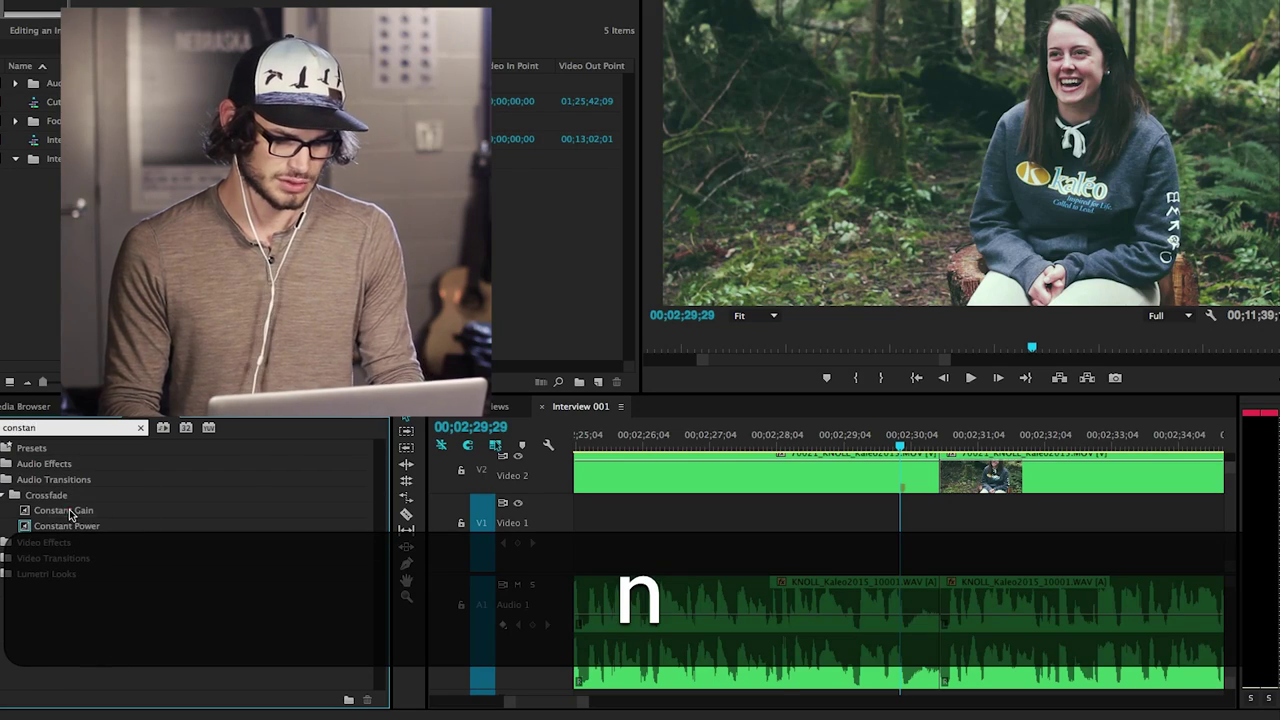
{"action": "left_click_drag", "start_coordinate": [70, 515], "coordinate": [942, 645]}
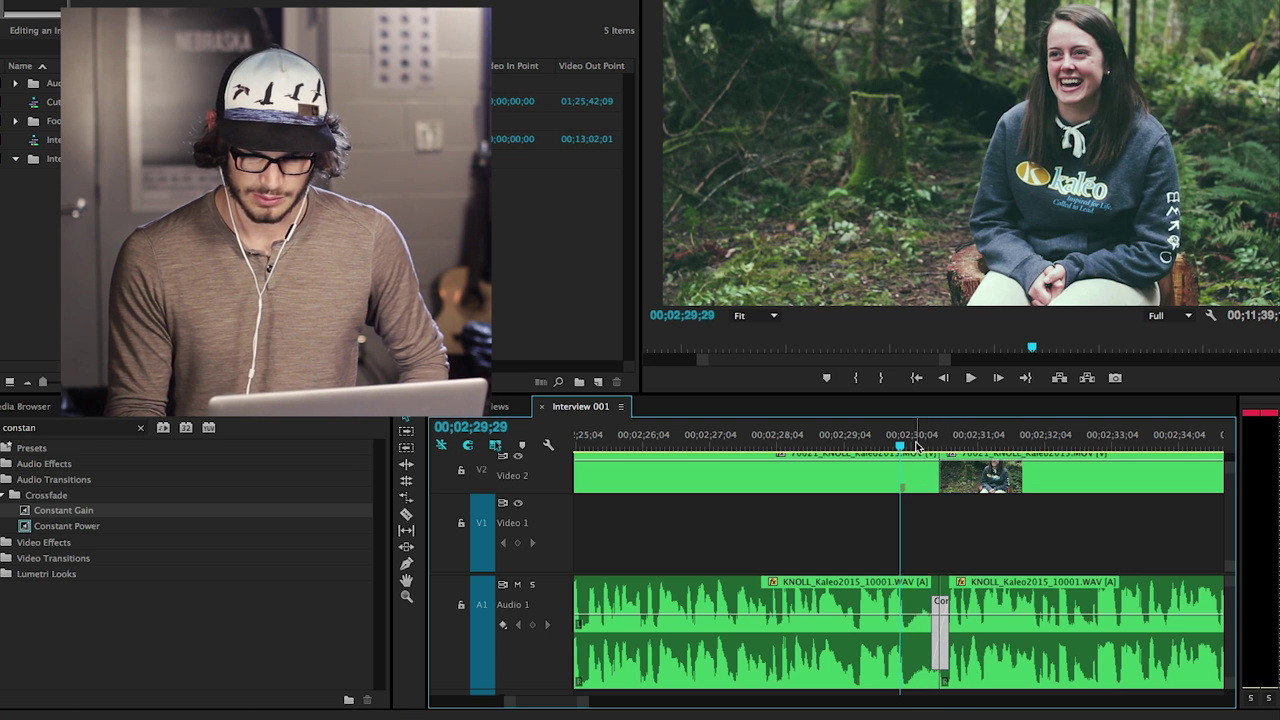
{"action": "key", "text": "space"}
{"action": "key", "text": "space"}
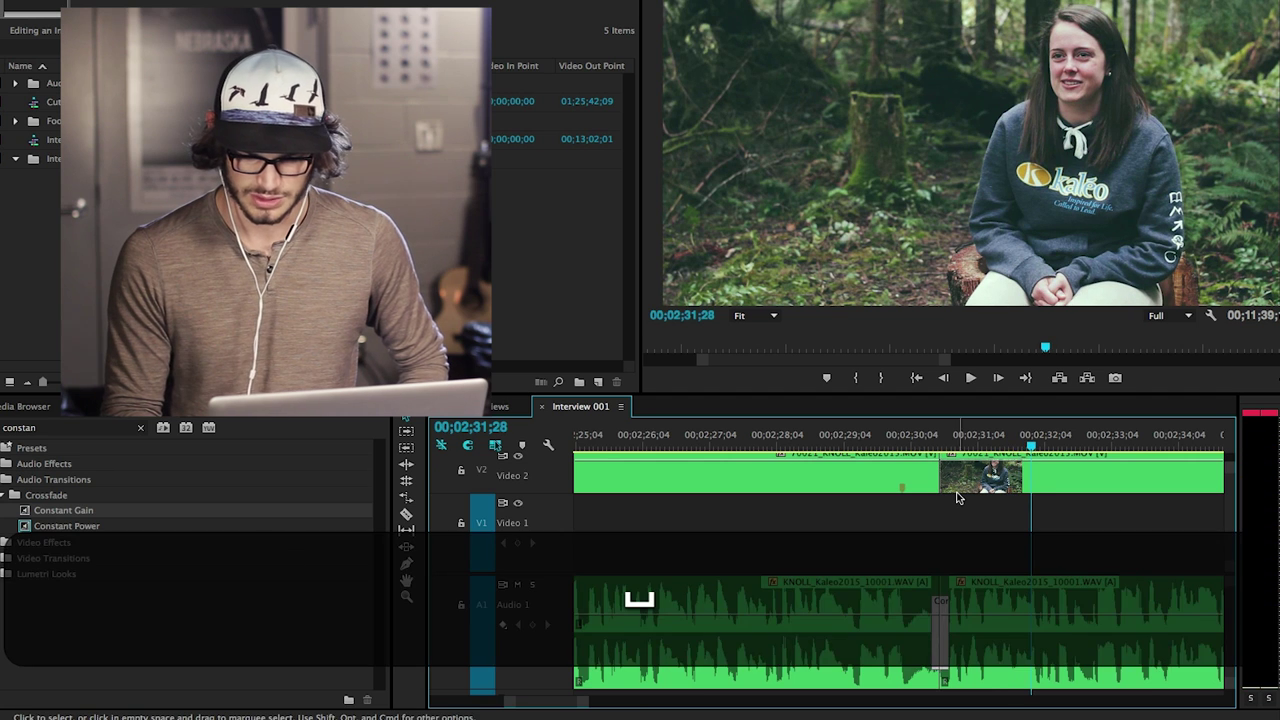
Add a Constant Gain crossfade to the next Audio 1 cut near 00;02;36 and play it back.
{"action": "scroll", "coordinate": [957, 497], "scroll_direction": "down", "scroll_amount": 5}
{"action": "scroll", "coordinate": [957, 497], "scroll_direction": "down", "scroll_amount": 1}
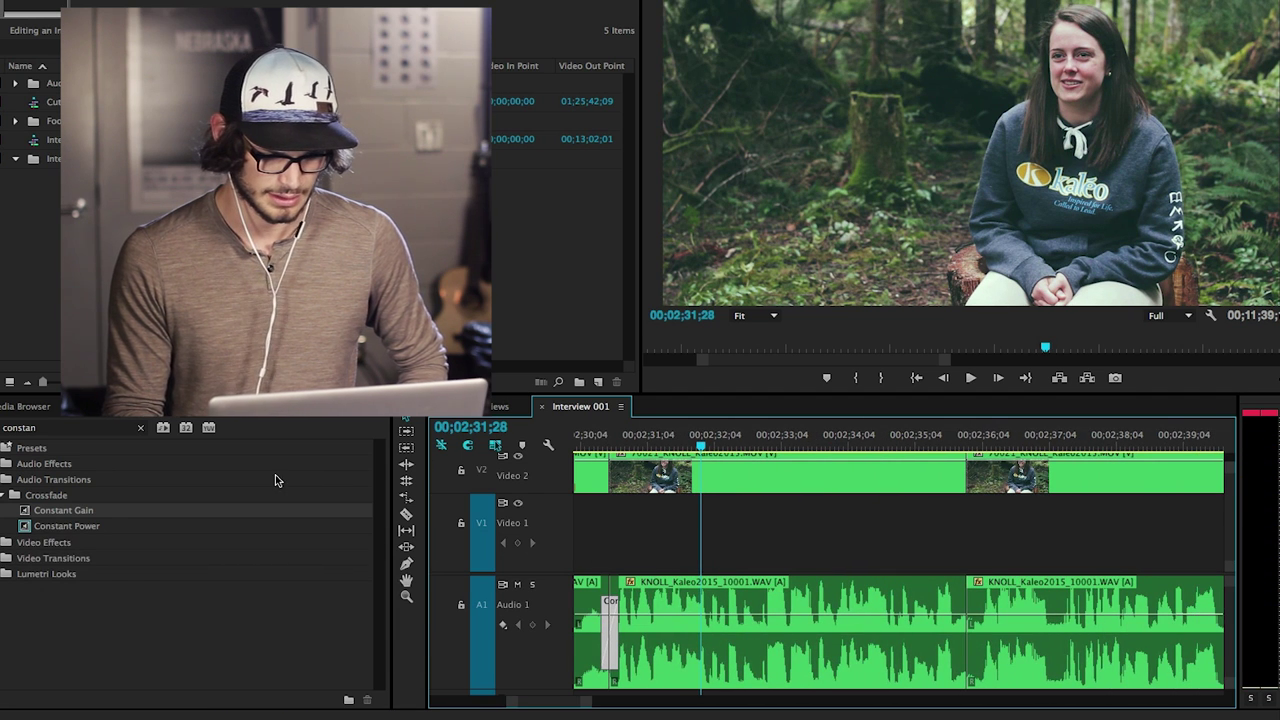
{"action": "left_click_drag", "start_coordinate": [86, 513], "coordinate": [533, 538]}
{"action": "left_click_drag", "start_coordinate": [930, 567], "coordinate": [960, 608]}
{"action": "left_click", "coordinate": [923, 443]}
{"action": "key", "text": "space"}
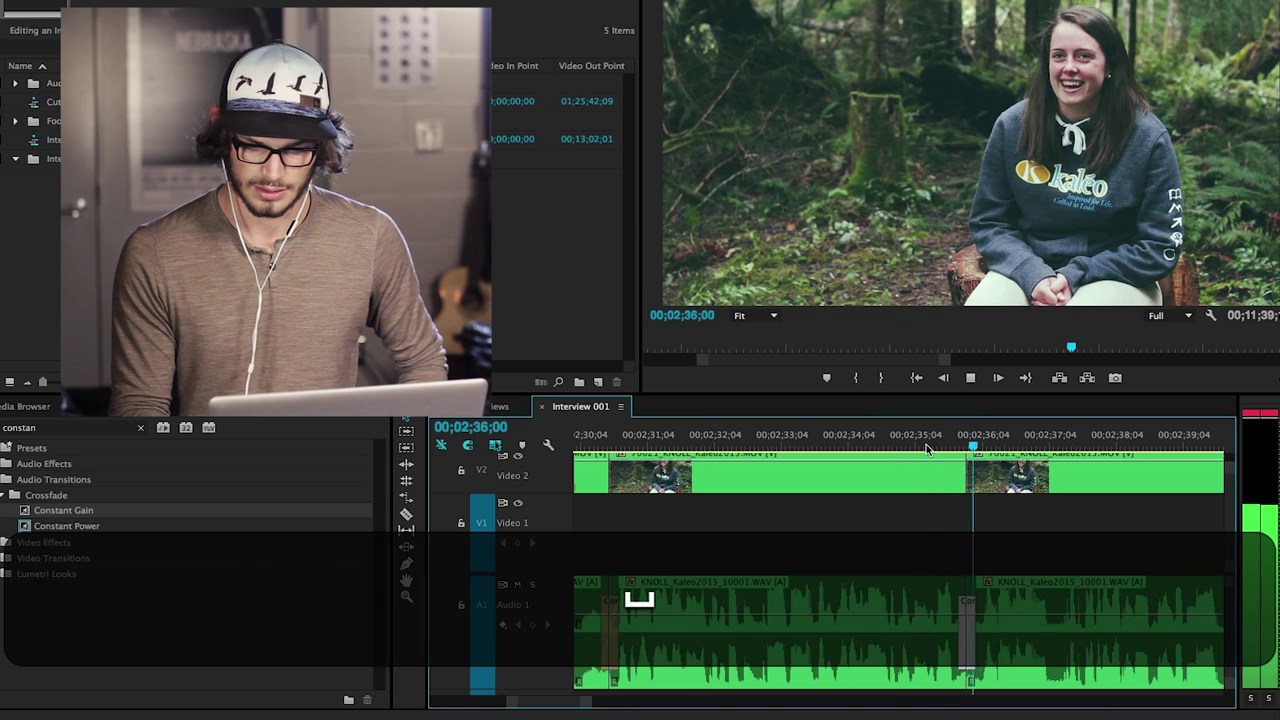
{"action": "key", "text": "space"}
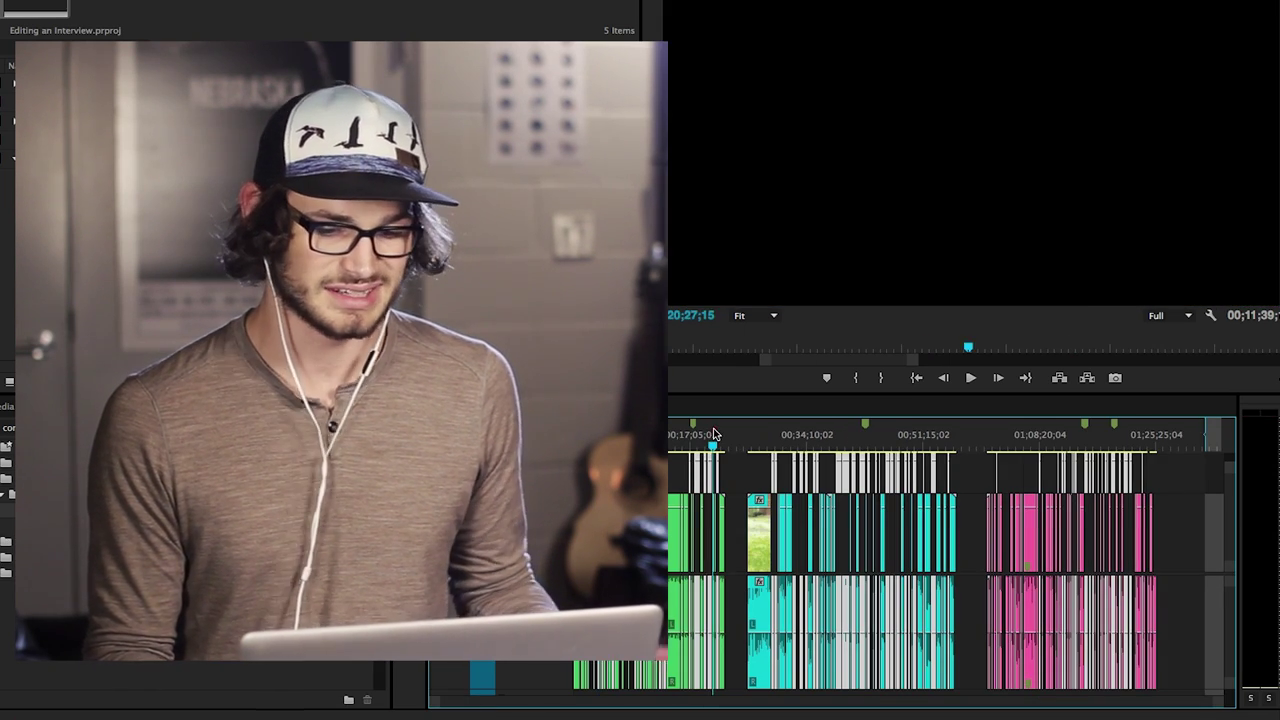
Box-select the green first-interview clips across the video and audio tracks at the sequence start.
{"action": "left_click", "coordinate": [714, 434]}
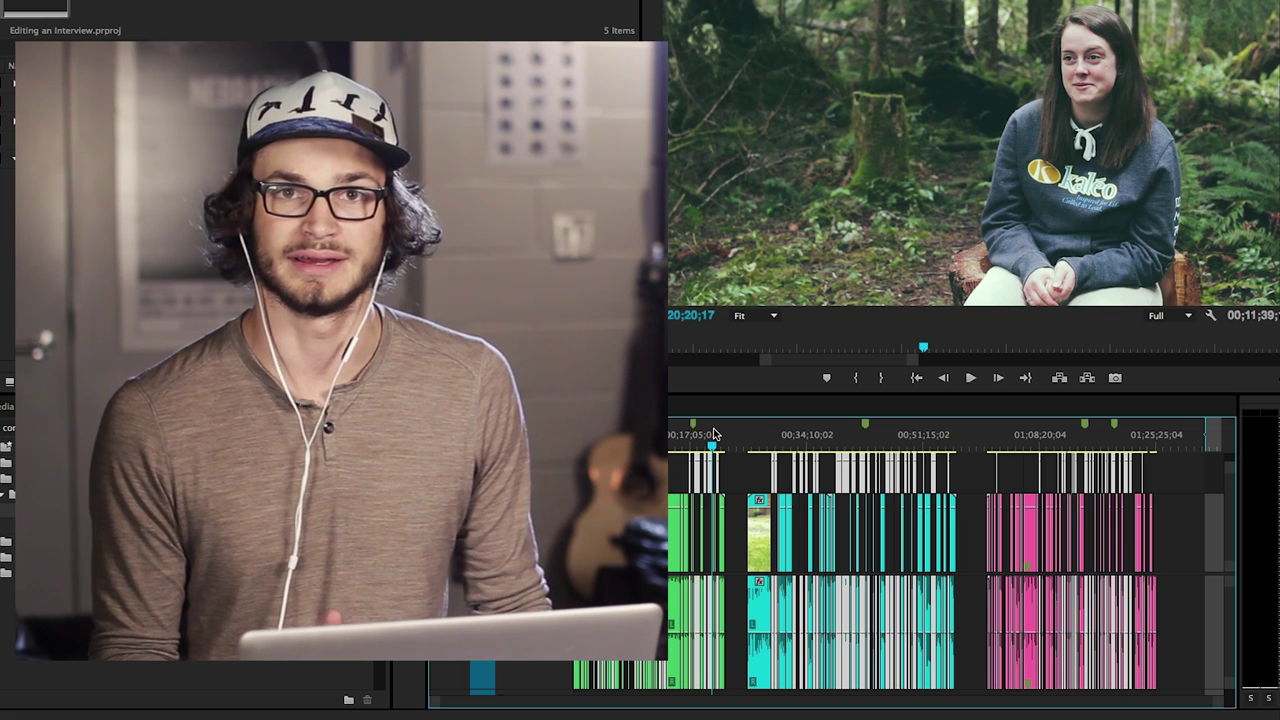
{"action": "left_click", "coordinate": [745, 481]}
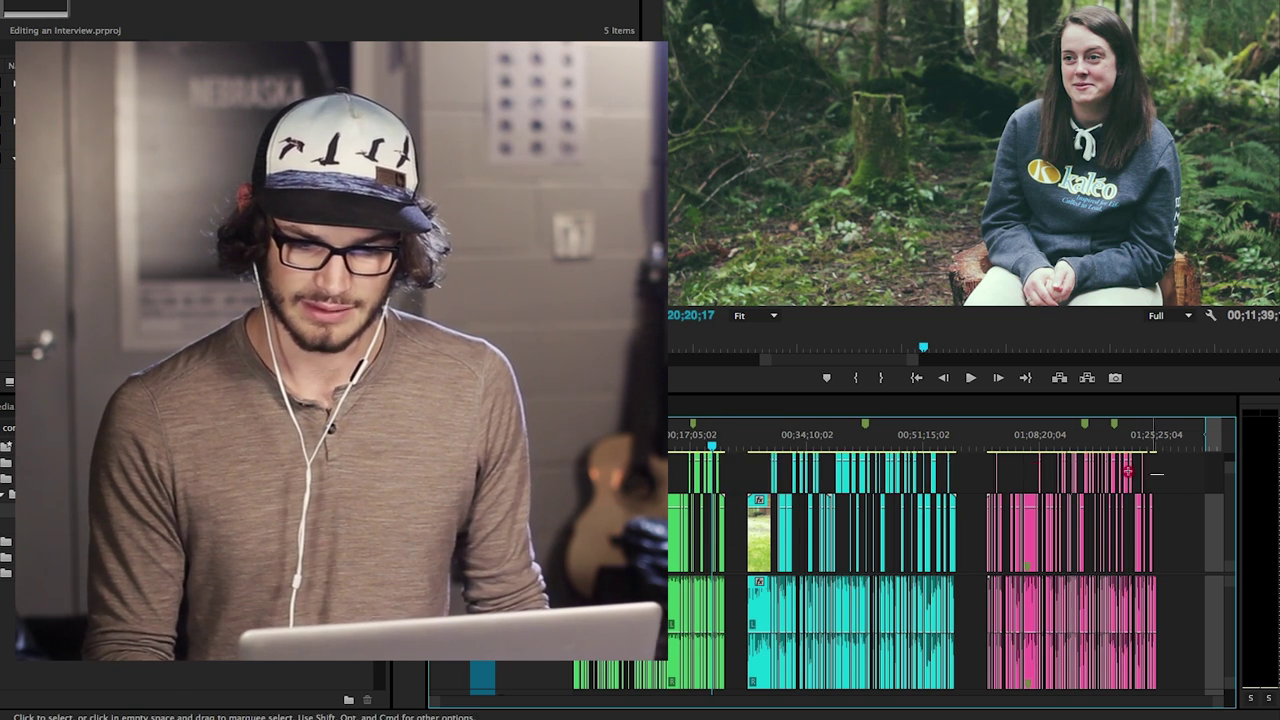
{"action": "left_click_drag", "start_coordinate": [1163, 474], "coordinate": [773, 465]}
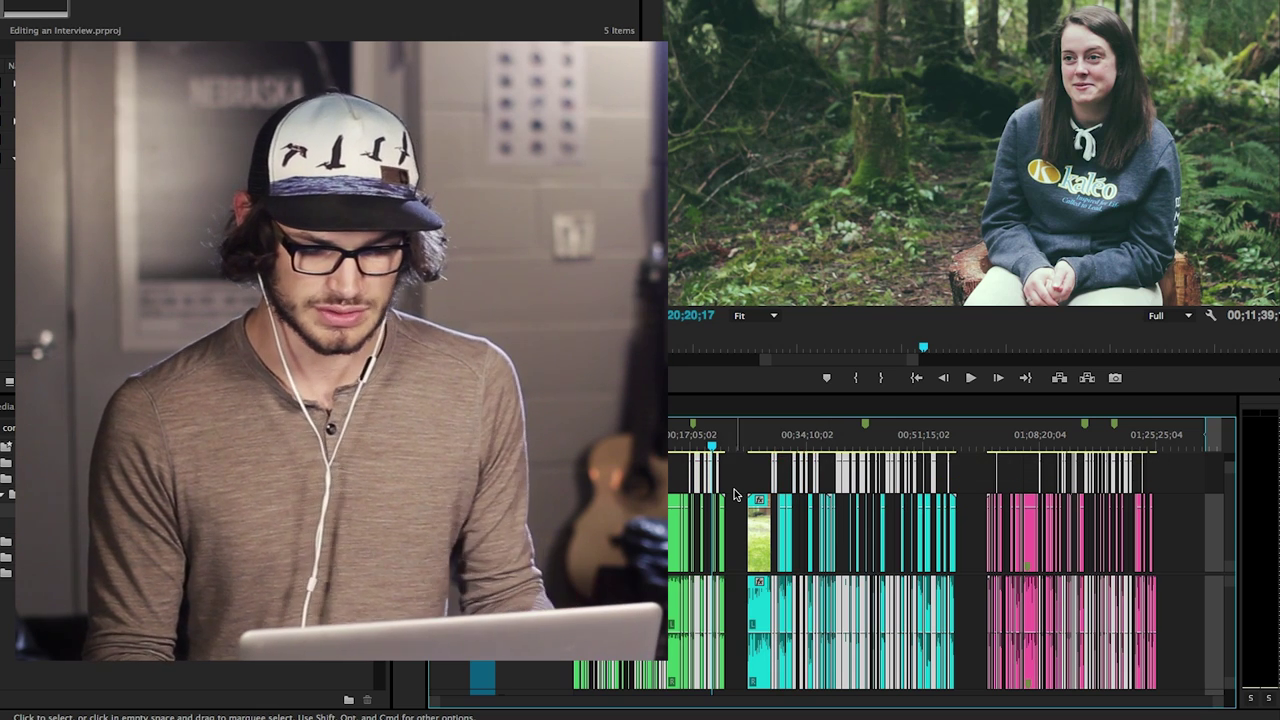
{"action": "key", "text": "c"}
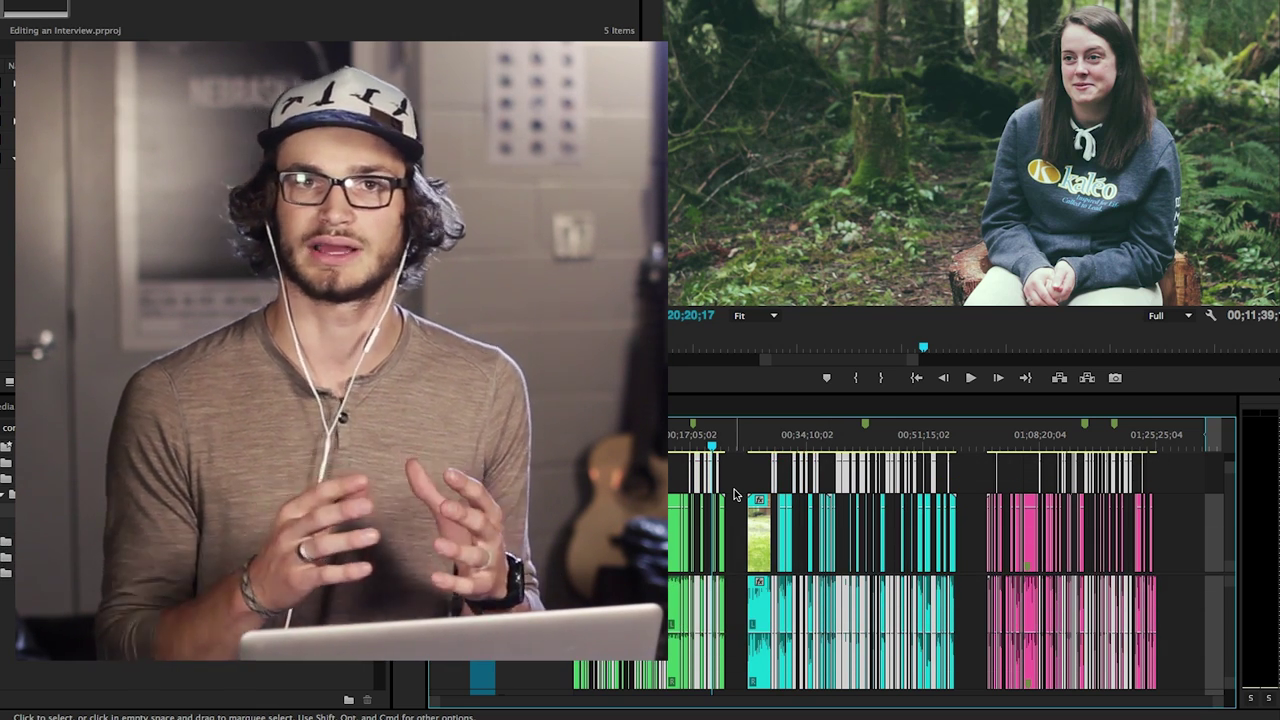
{"action": "left_click", "coordinate": [733, 470]}
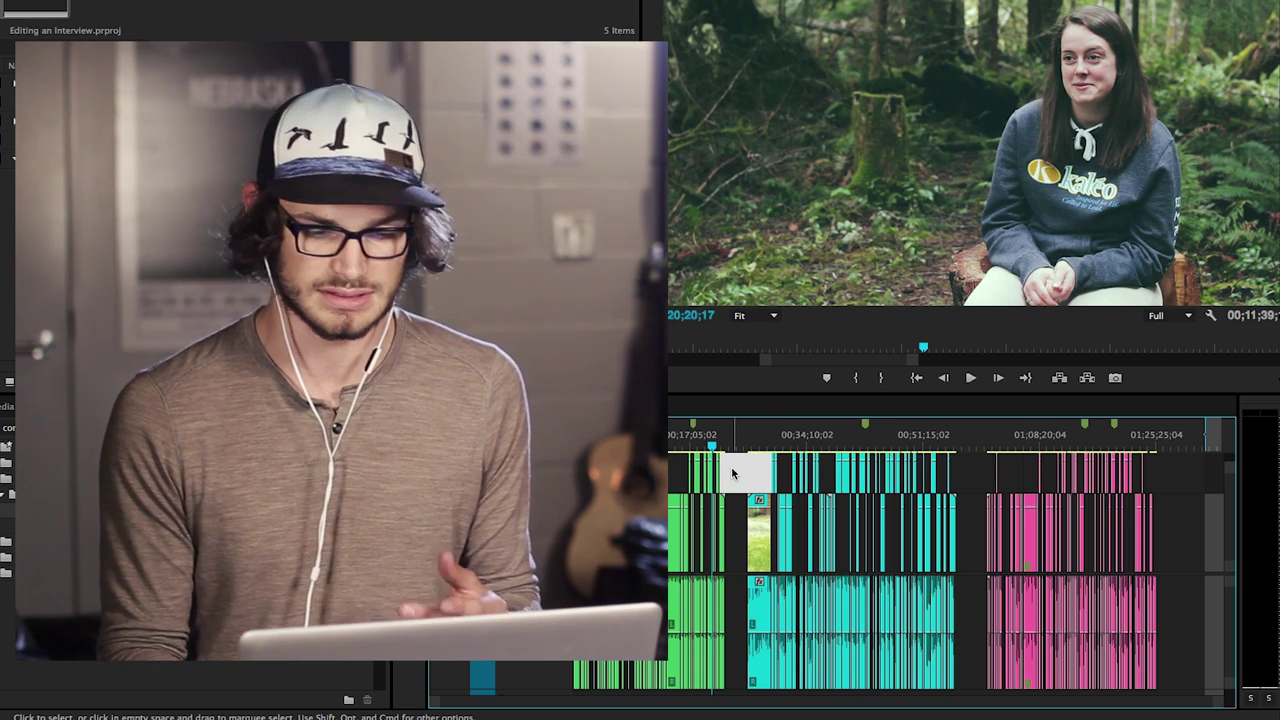
{"action": "left_click_drag", "start_coordinate": [731, 466], "coordinate": [662, 602]}
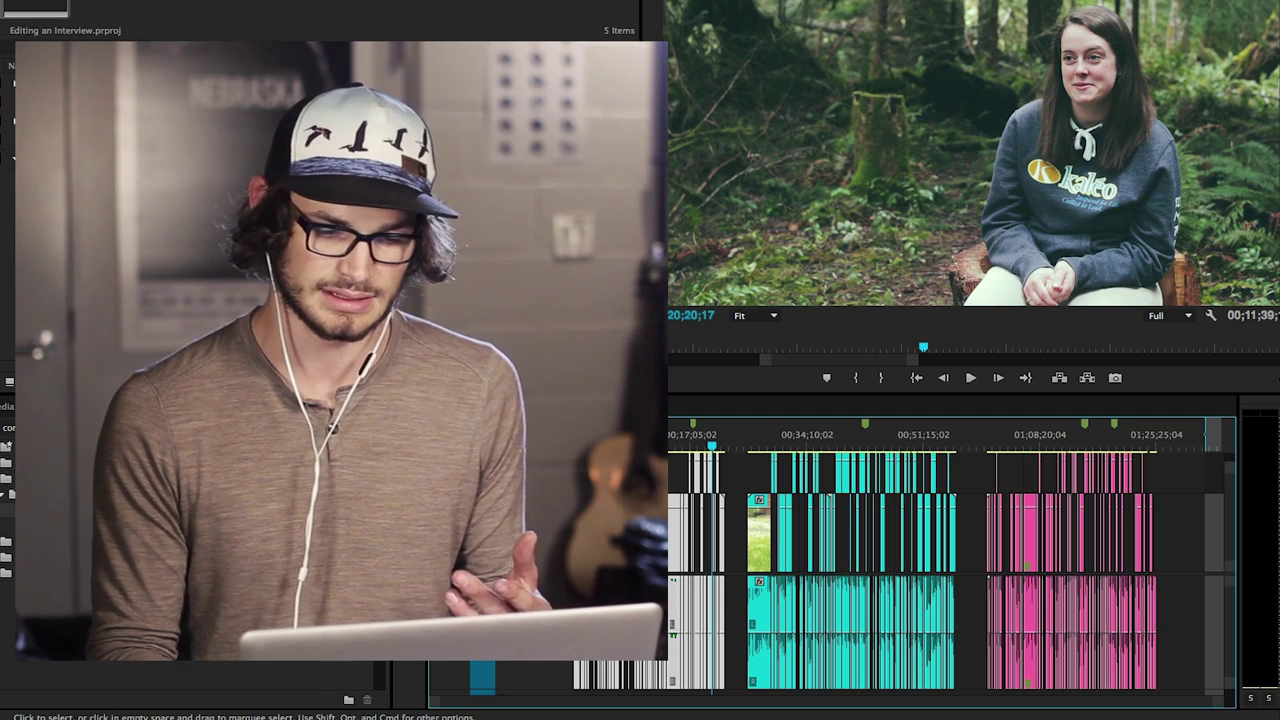
{"action": "left_click", "coordinate": [741, 447]}
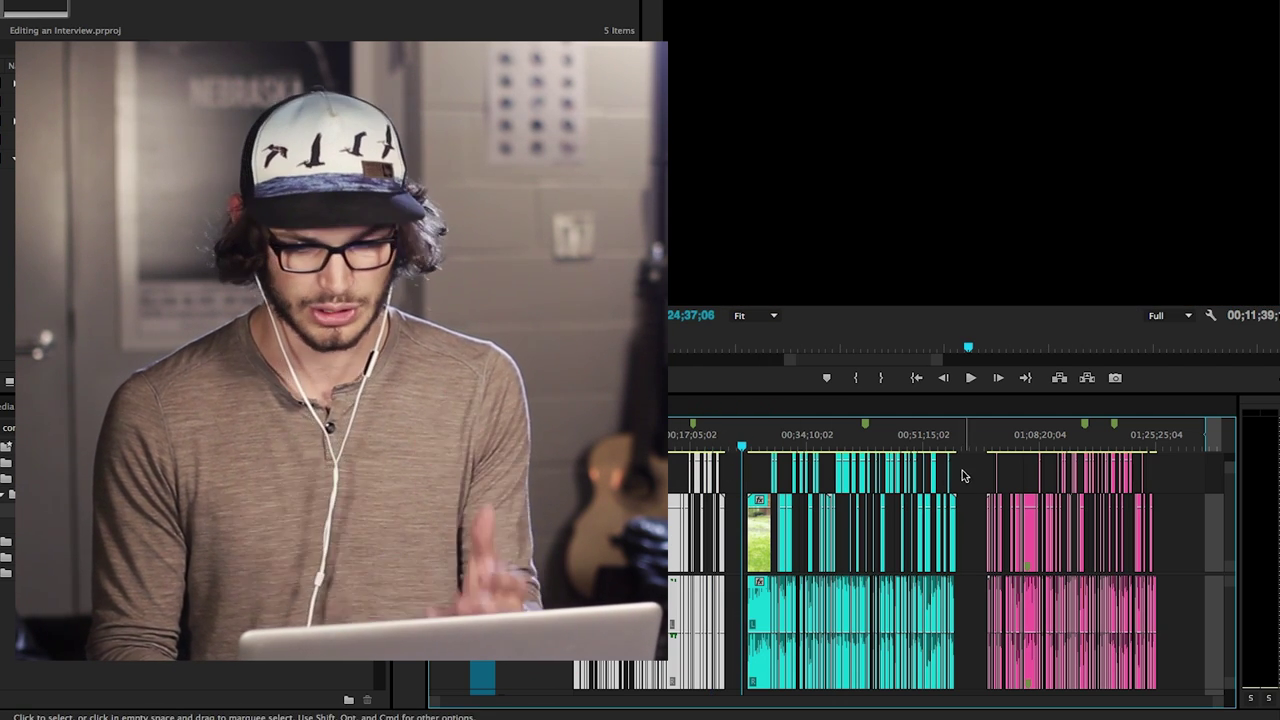